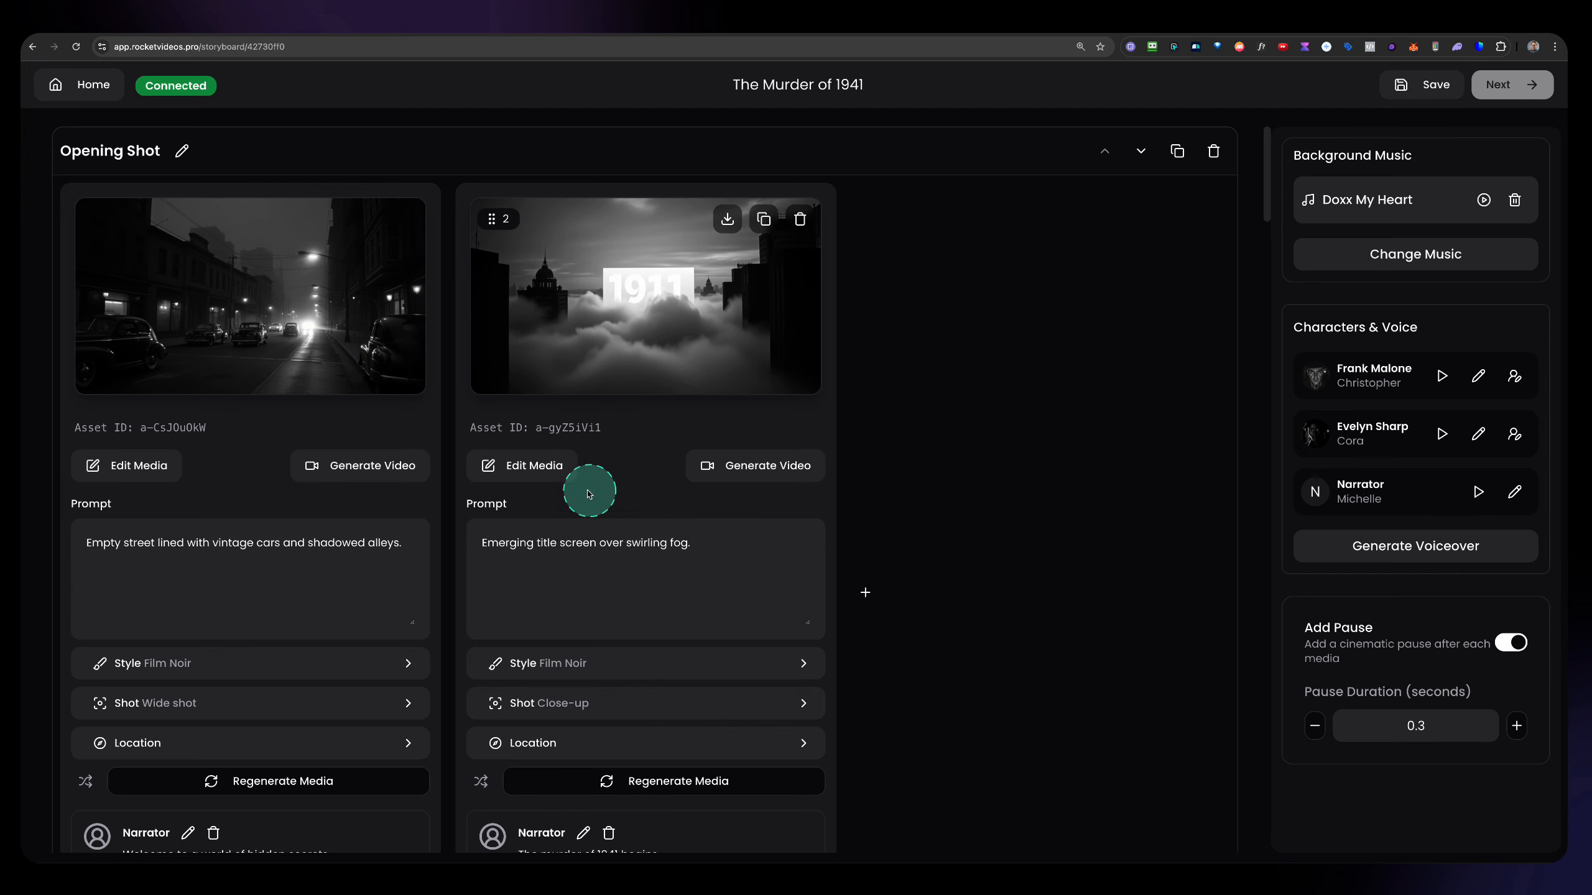
Review the prompts, shot settings and character dialogue in the Opening Shot and Detective Introduction scenes.
scroll(586, 491, down, 3)
scroll(585, 490, down, 3)
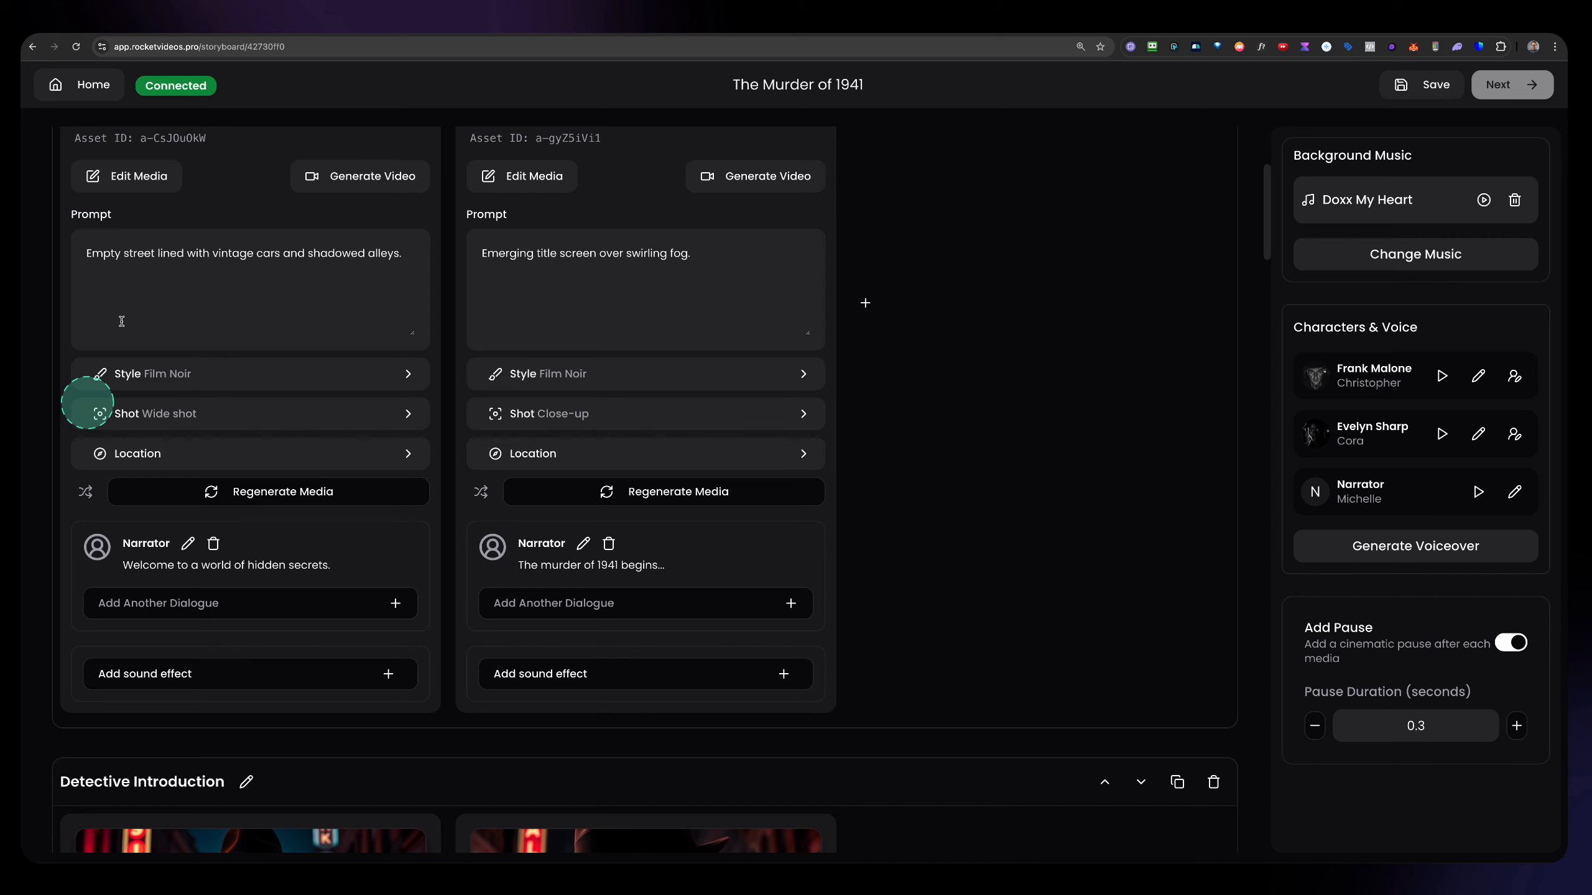
drag(66, 525, 428, 596)
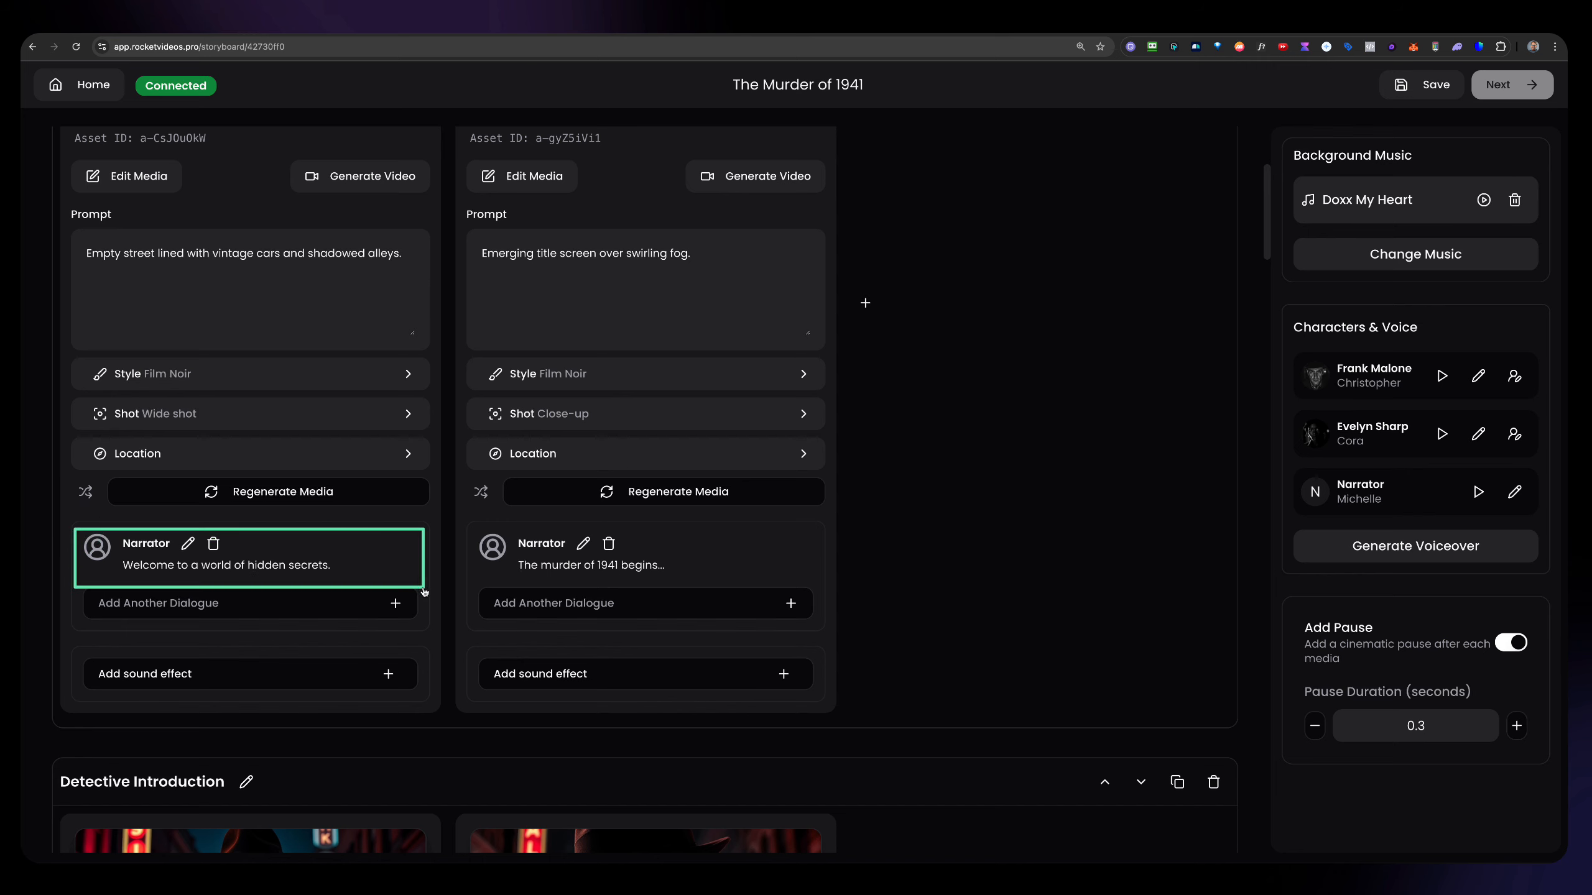
key(ctrl+z)
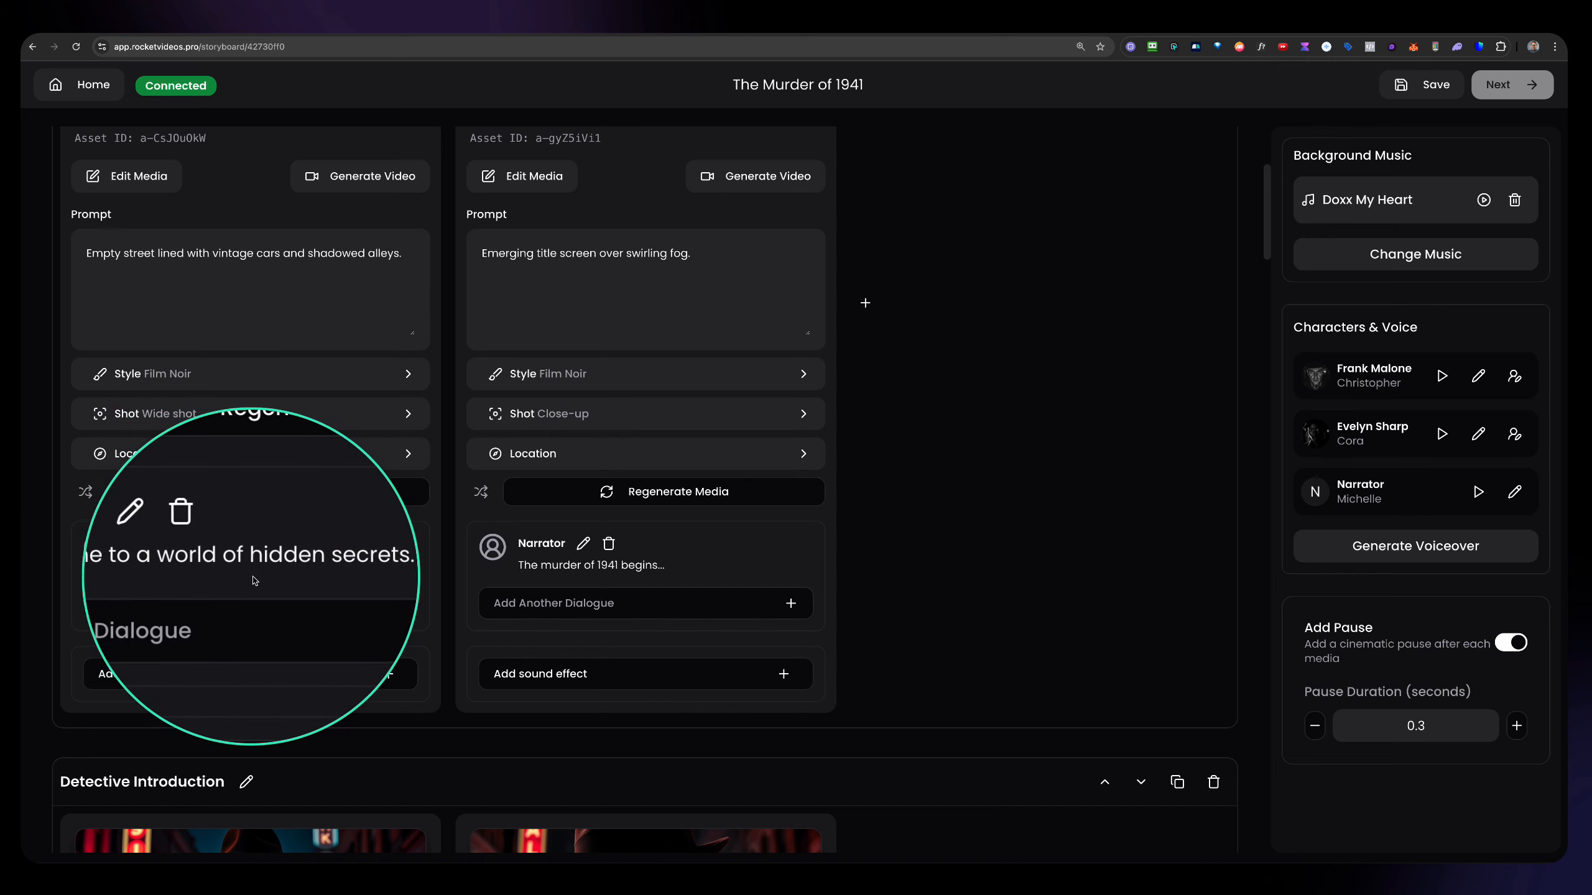
key(ctrl+s)
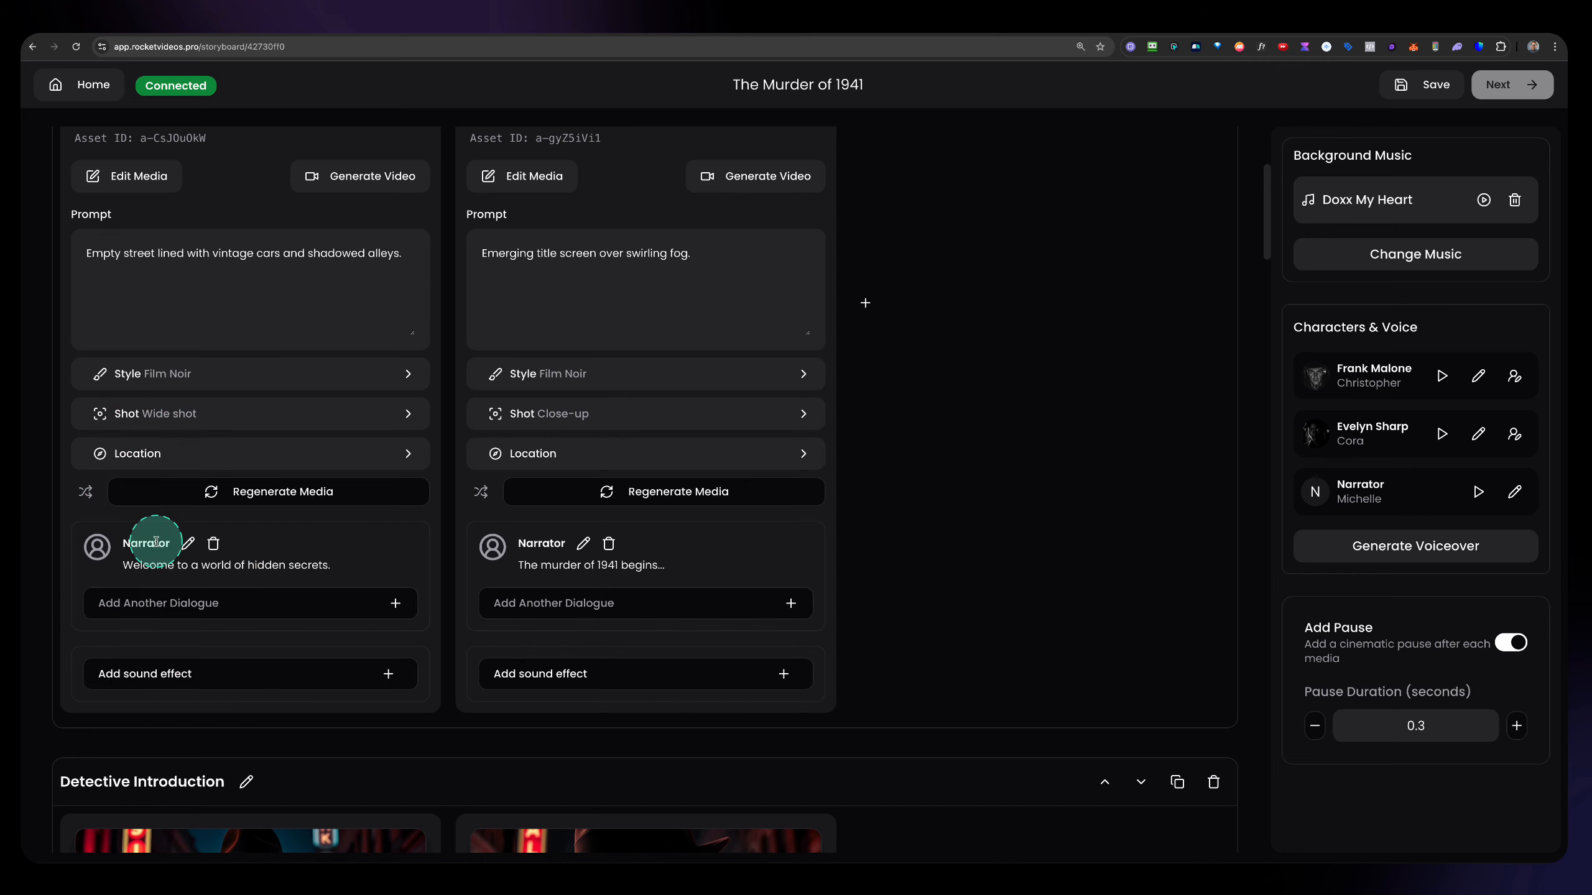
scroll(156, 542, down, 6)
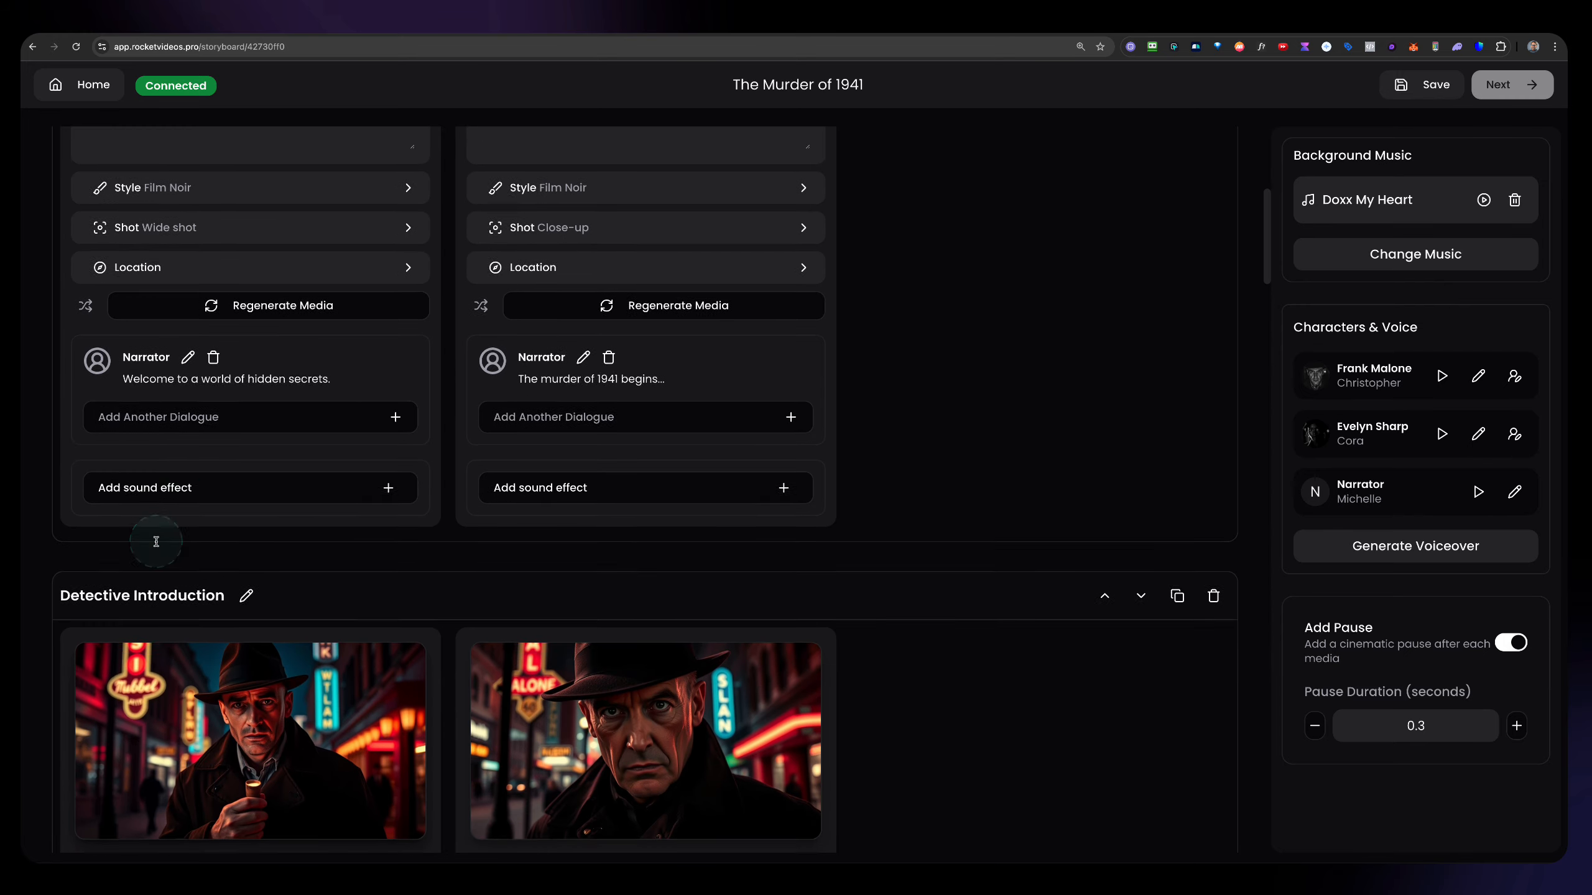
scroll(156, 544, down, 3)
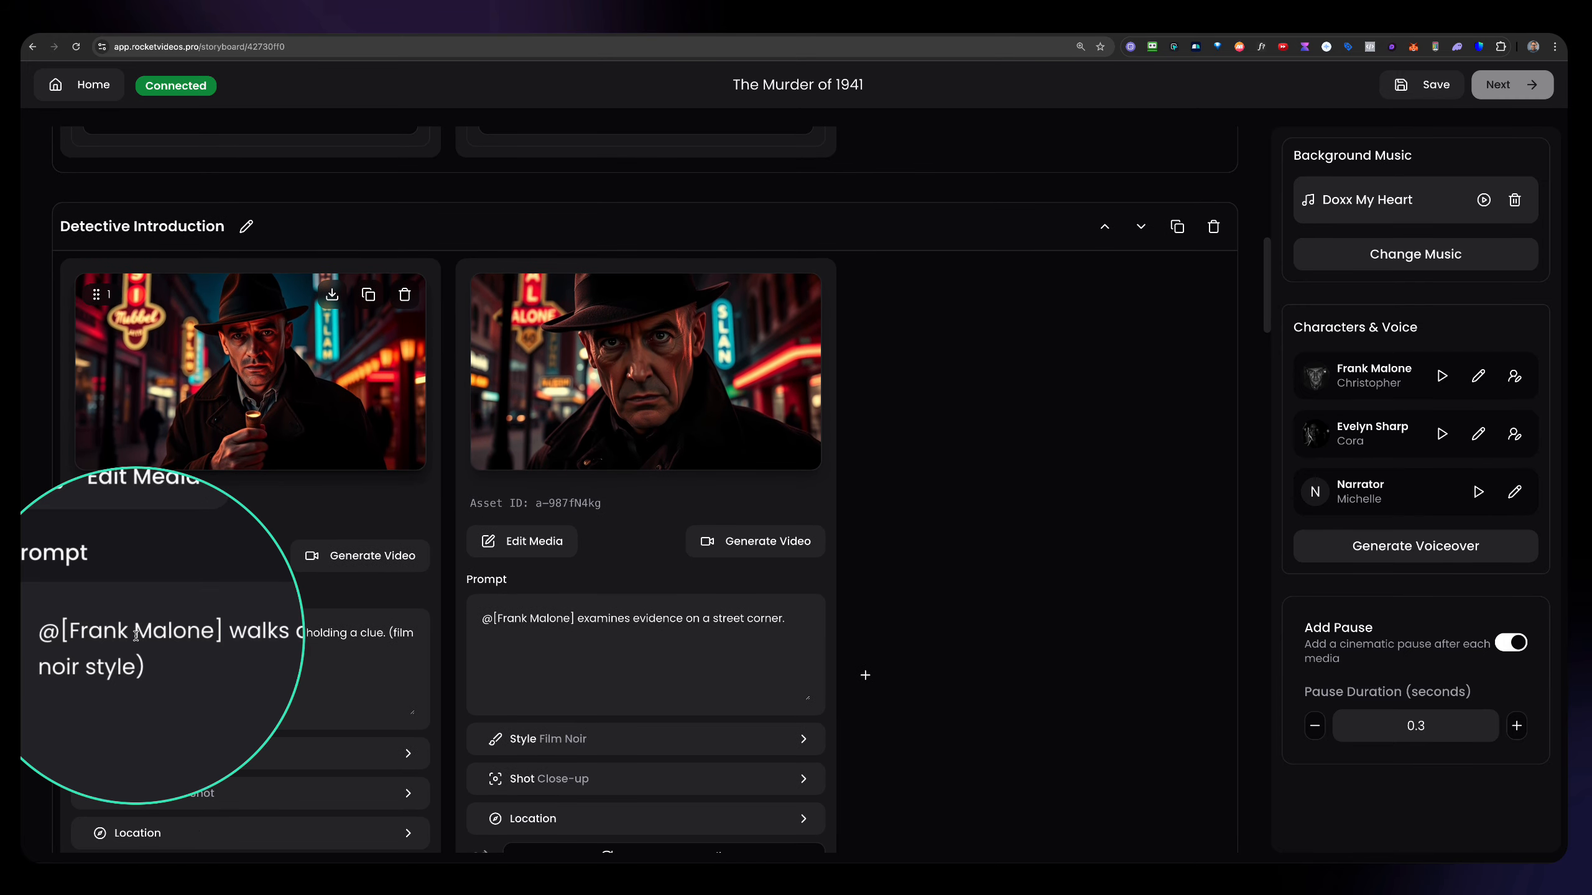
scroll(218, 600, down, 2)
scroll(219, 600, down, 3)
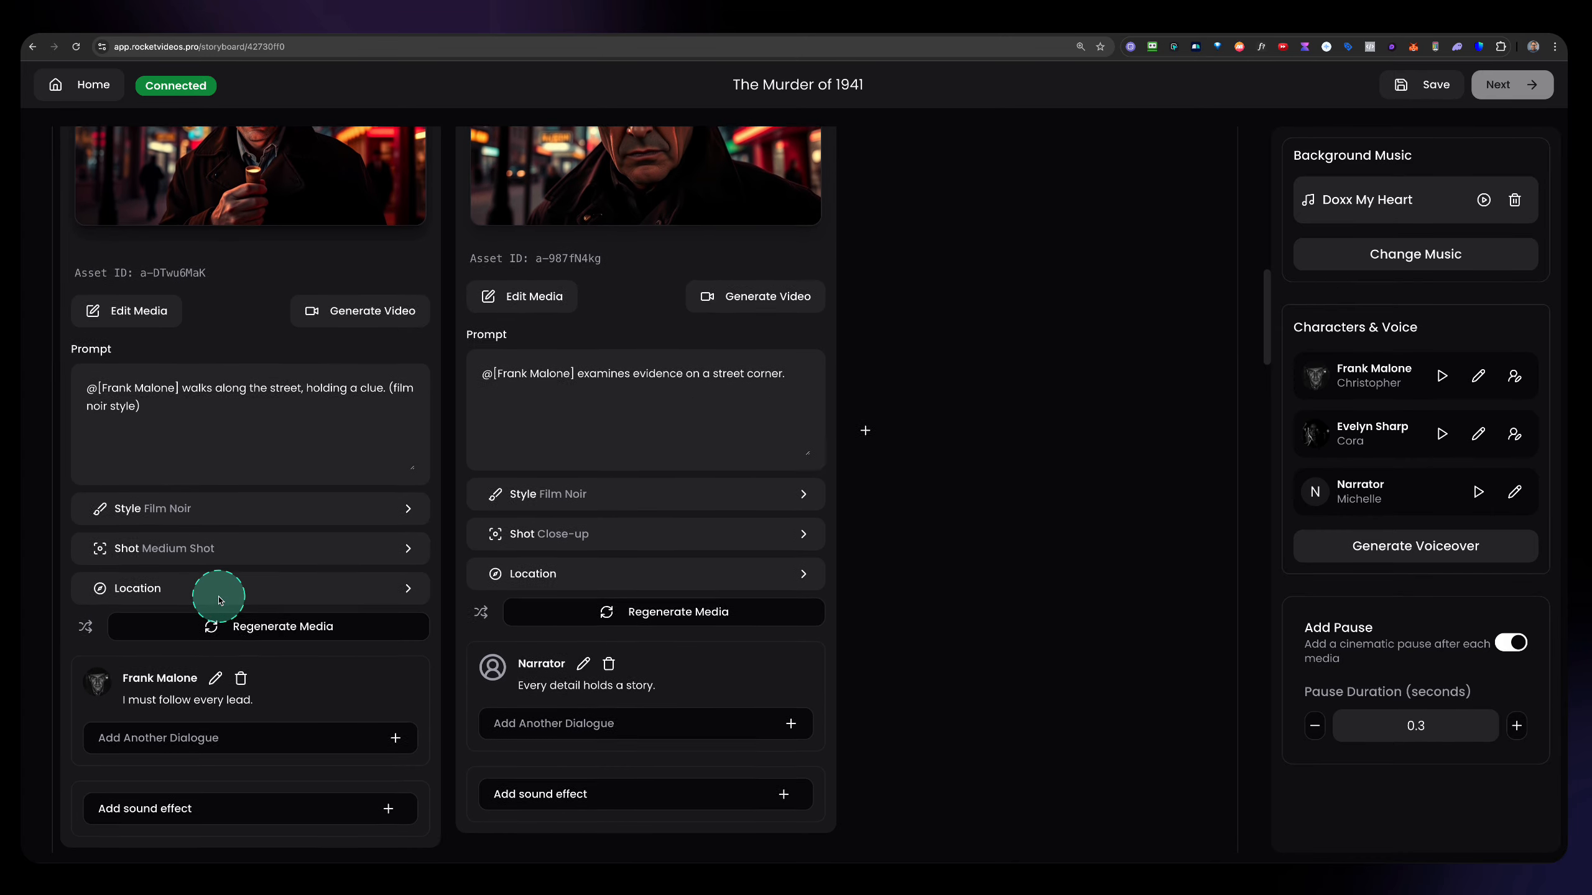
click(147, 668)
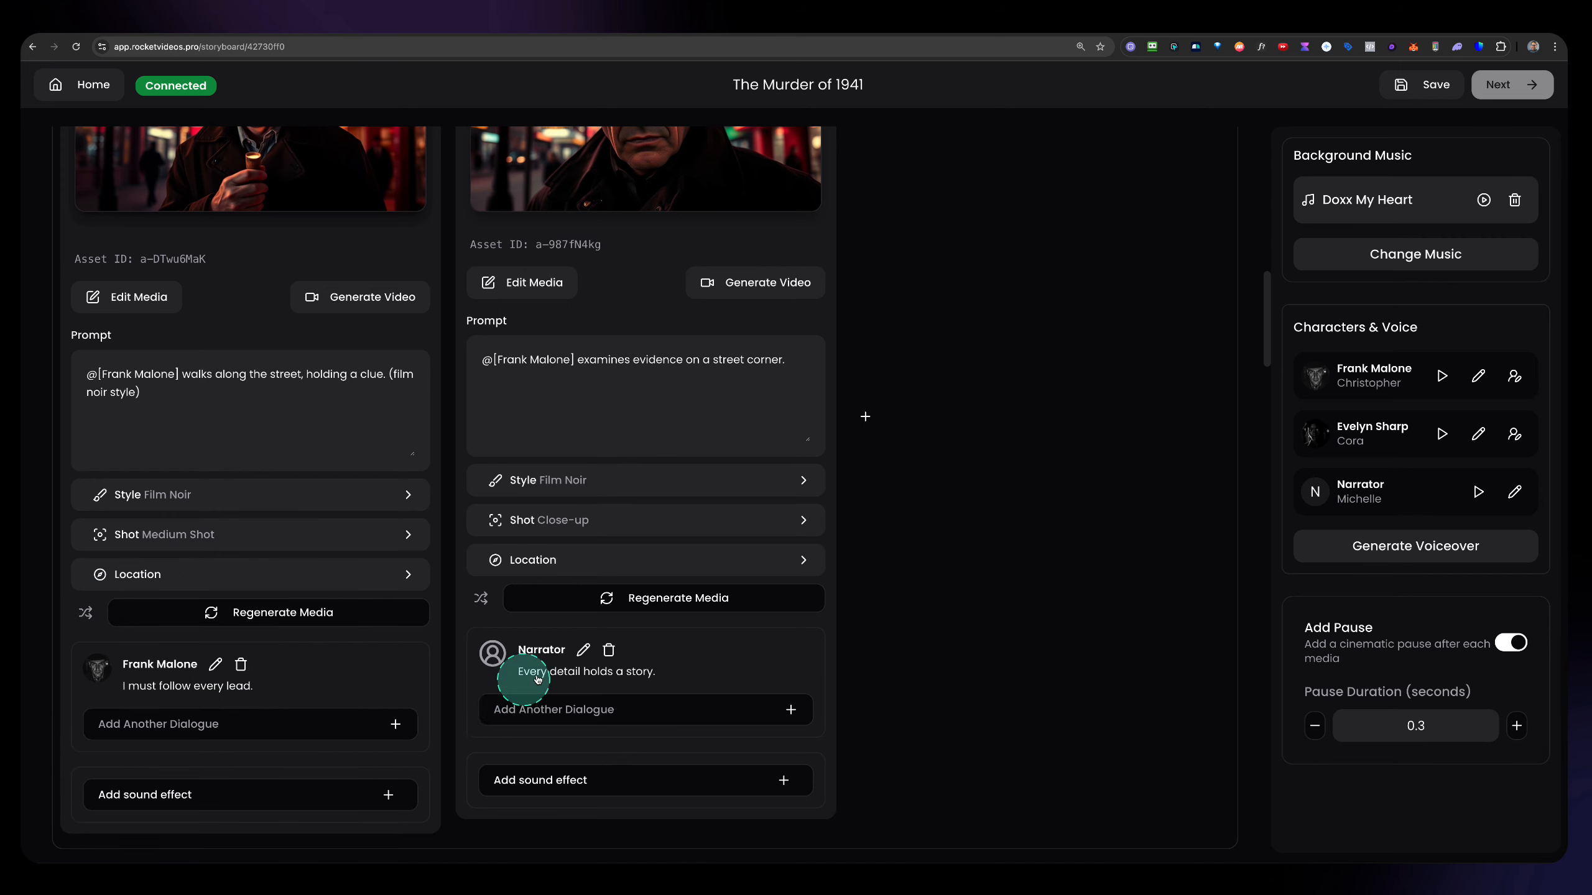
scroll(343, 620, up, 15)
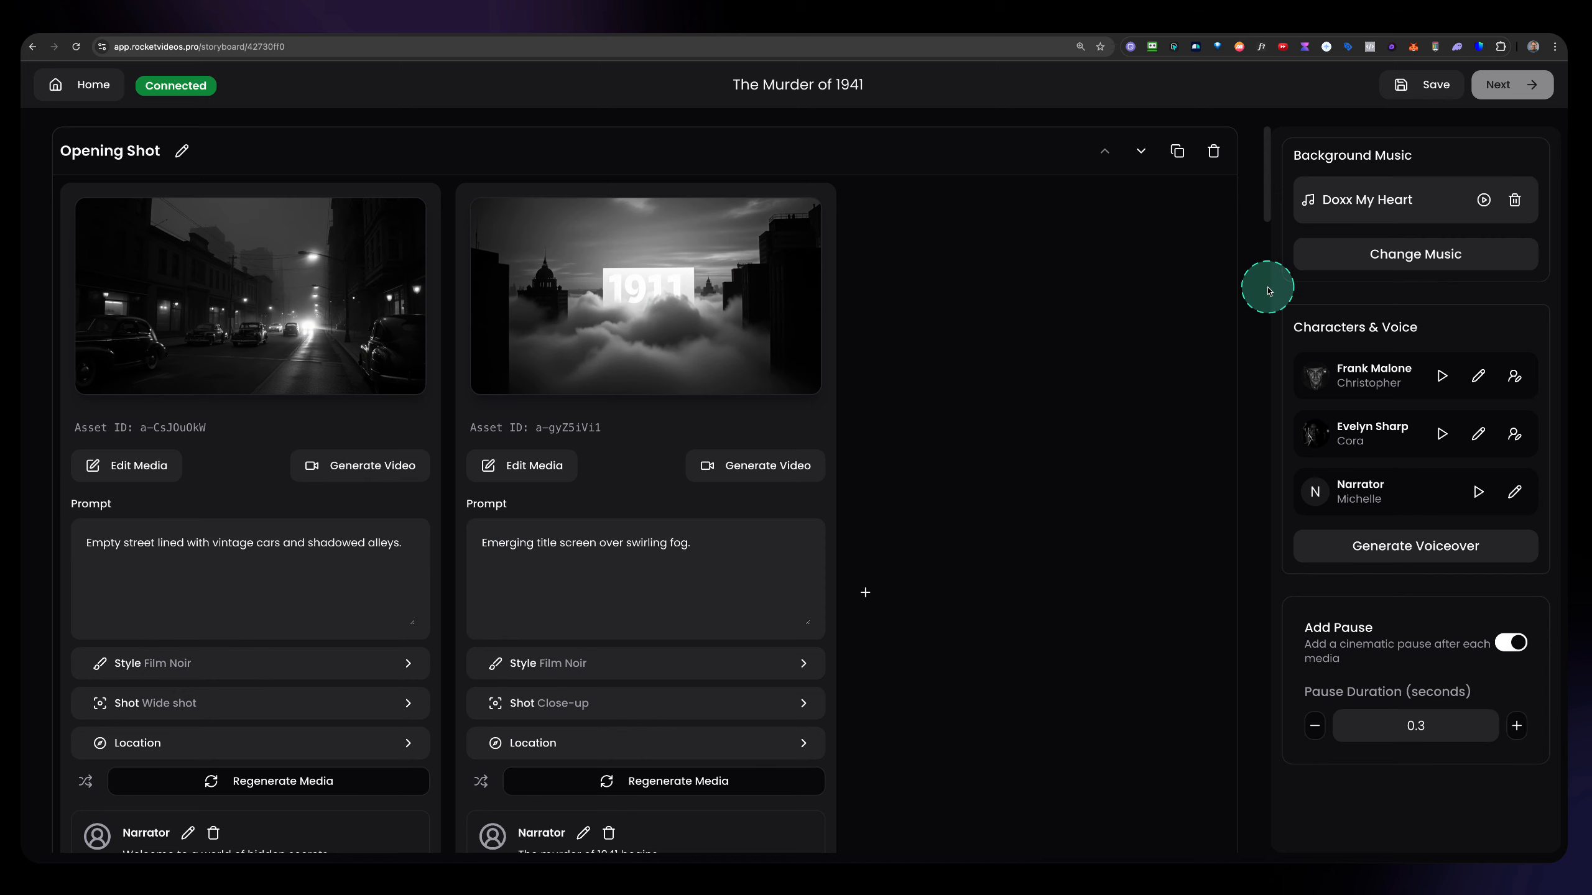
Open the voice selection for the character Frank Malone and filter the in-built voices to Male.
drag(1407, 447, 1560, 581)
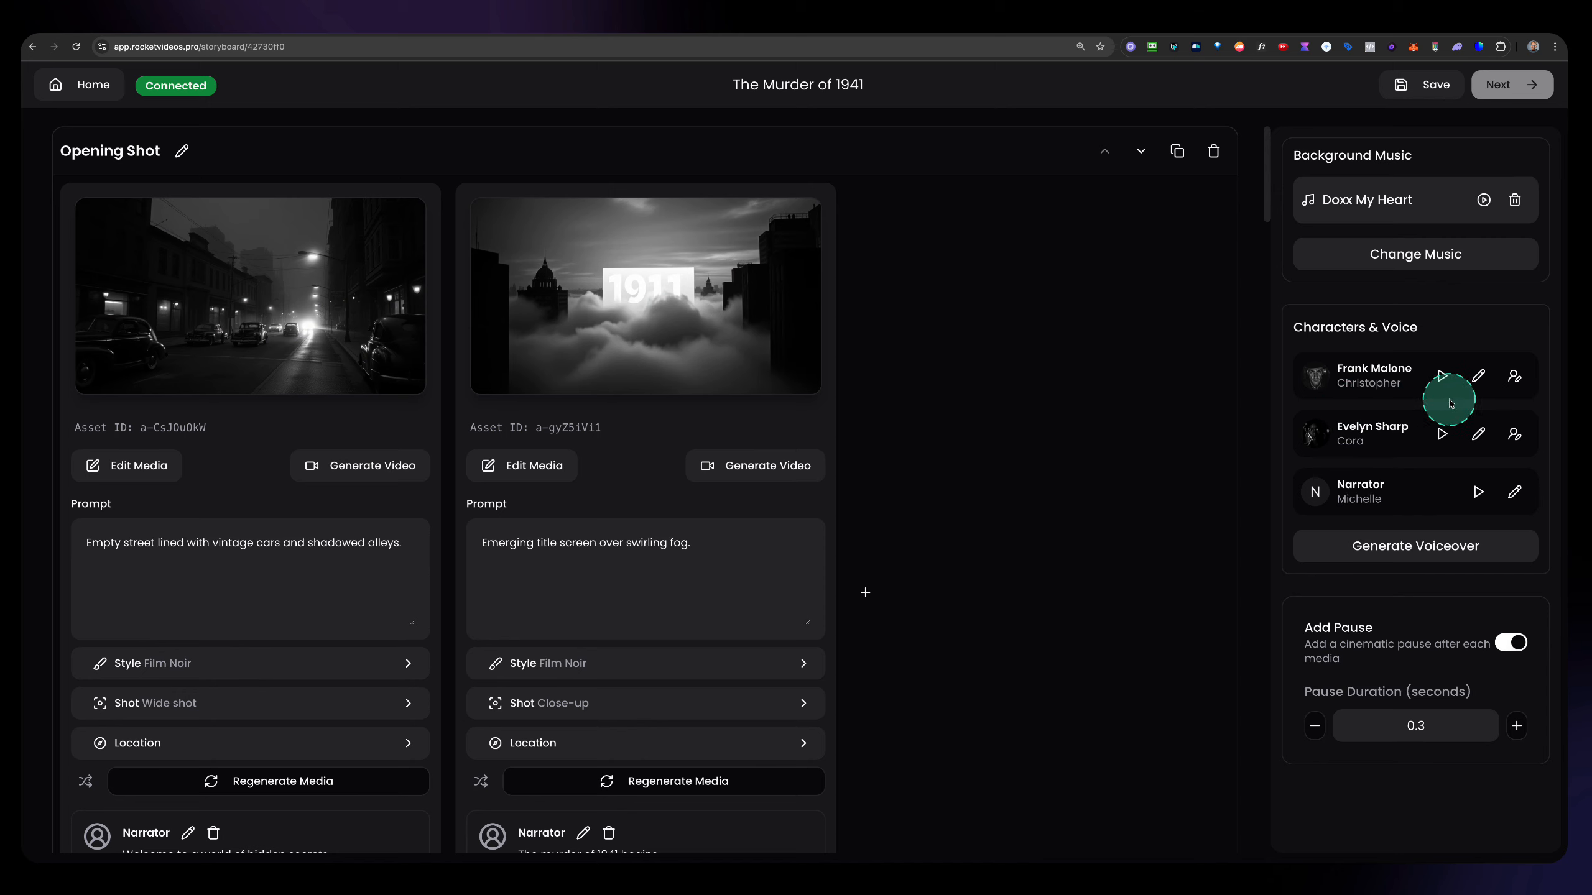
click(1479, 376)
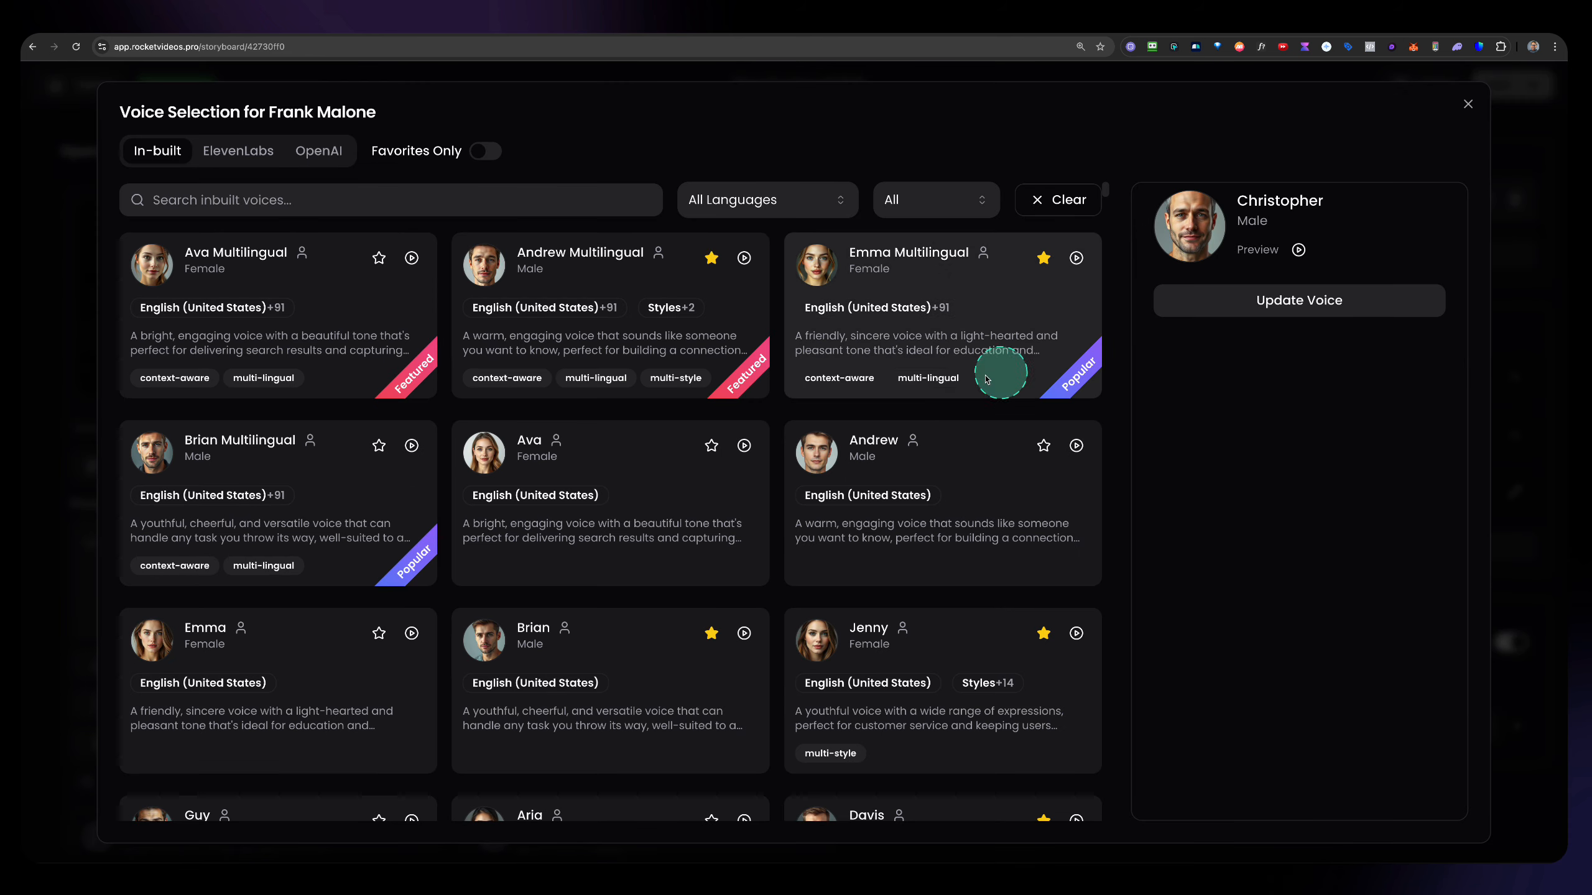
scroll(563, 399, down, 3)
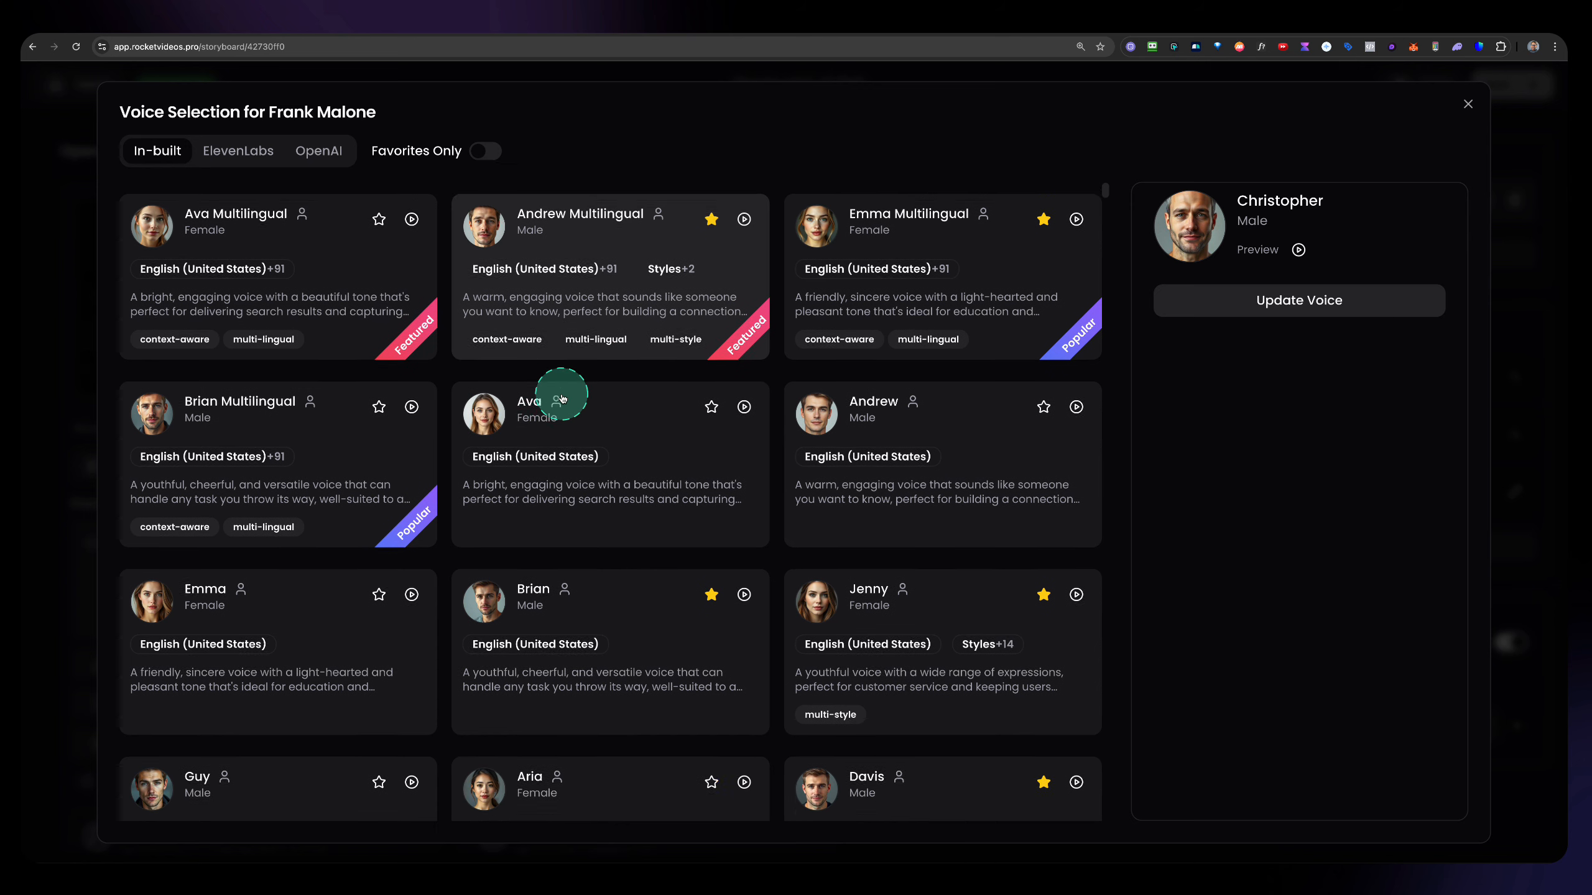
scroll(571, 396, up, 3)
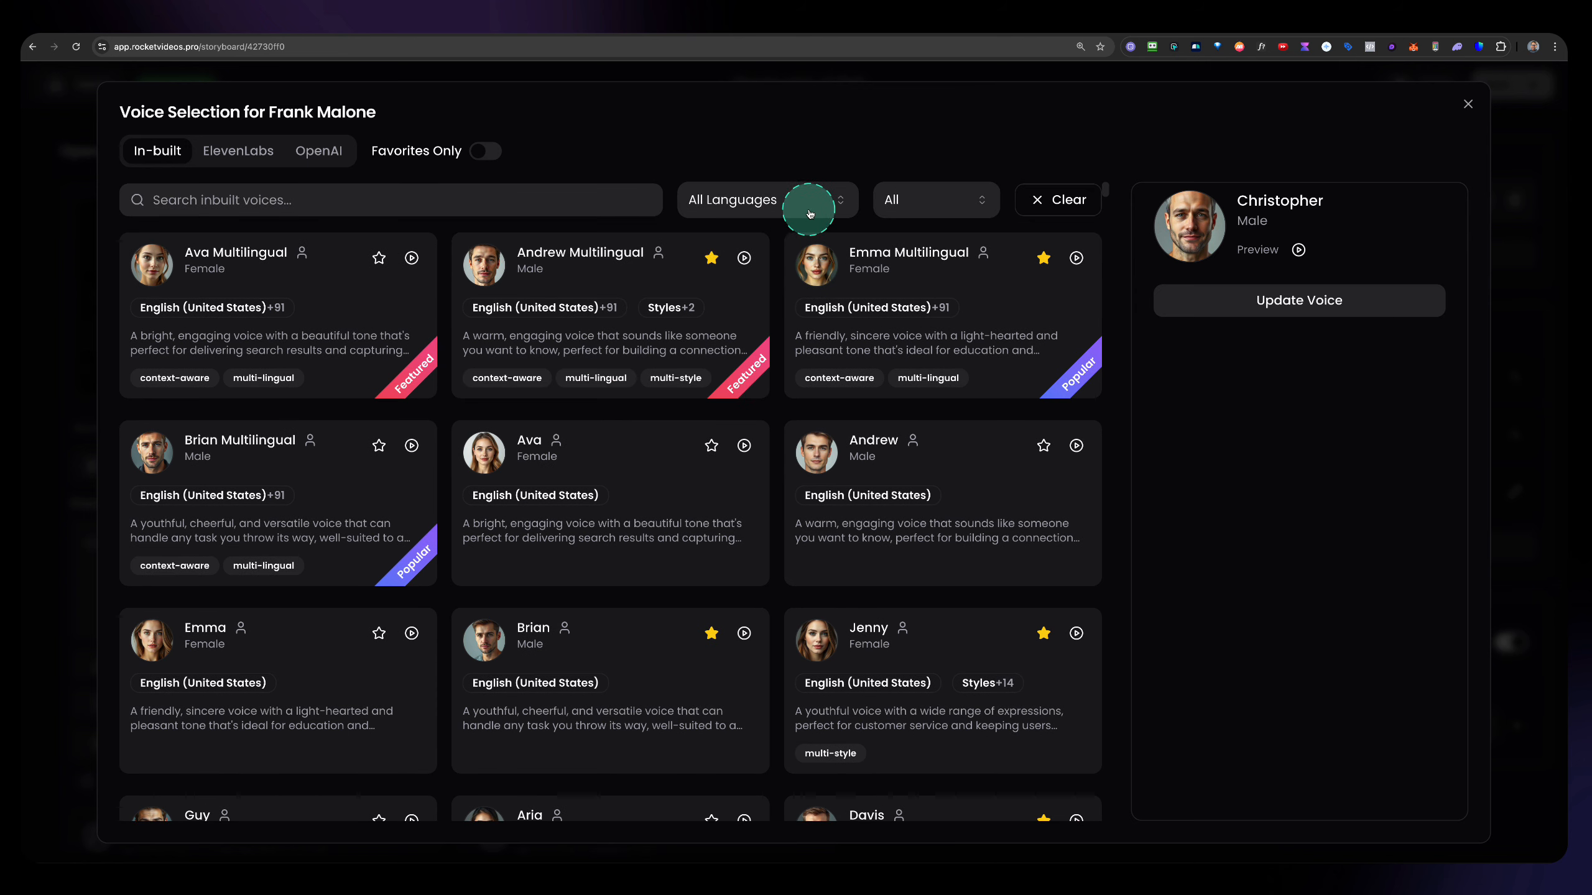
click(931, 204)
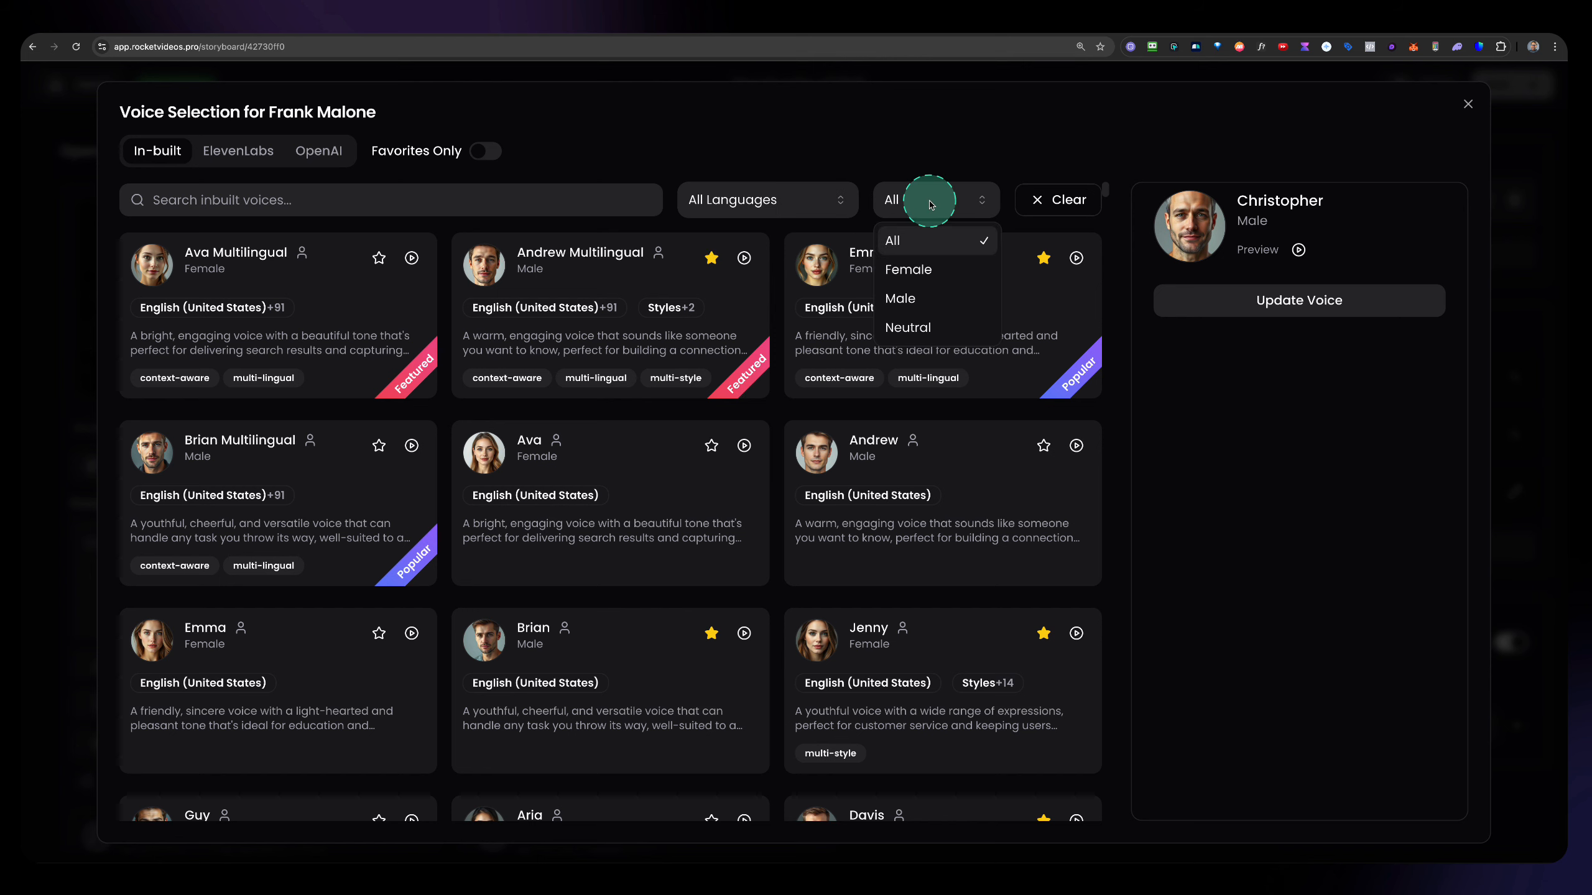
click(901, 299)
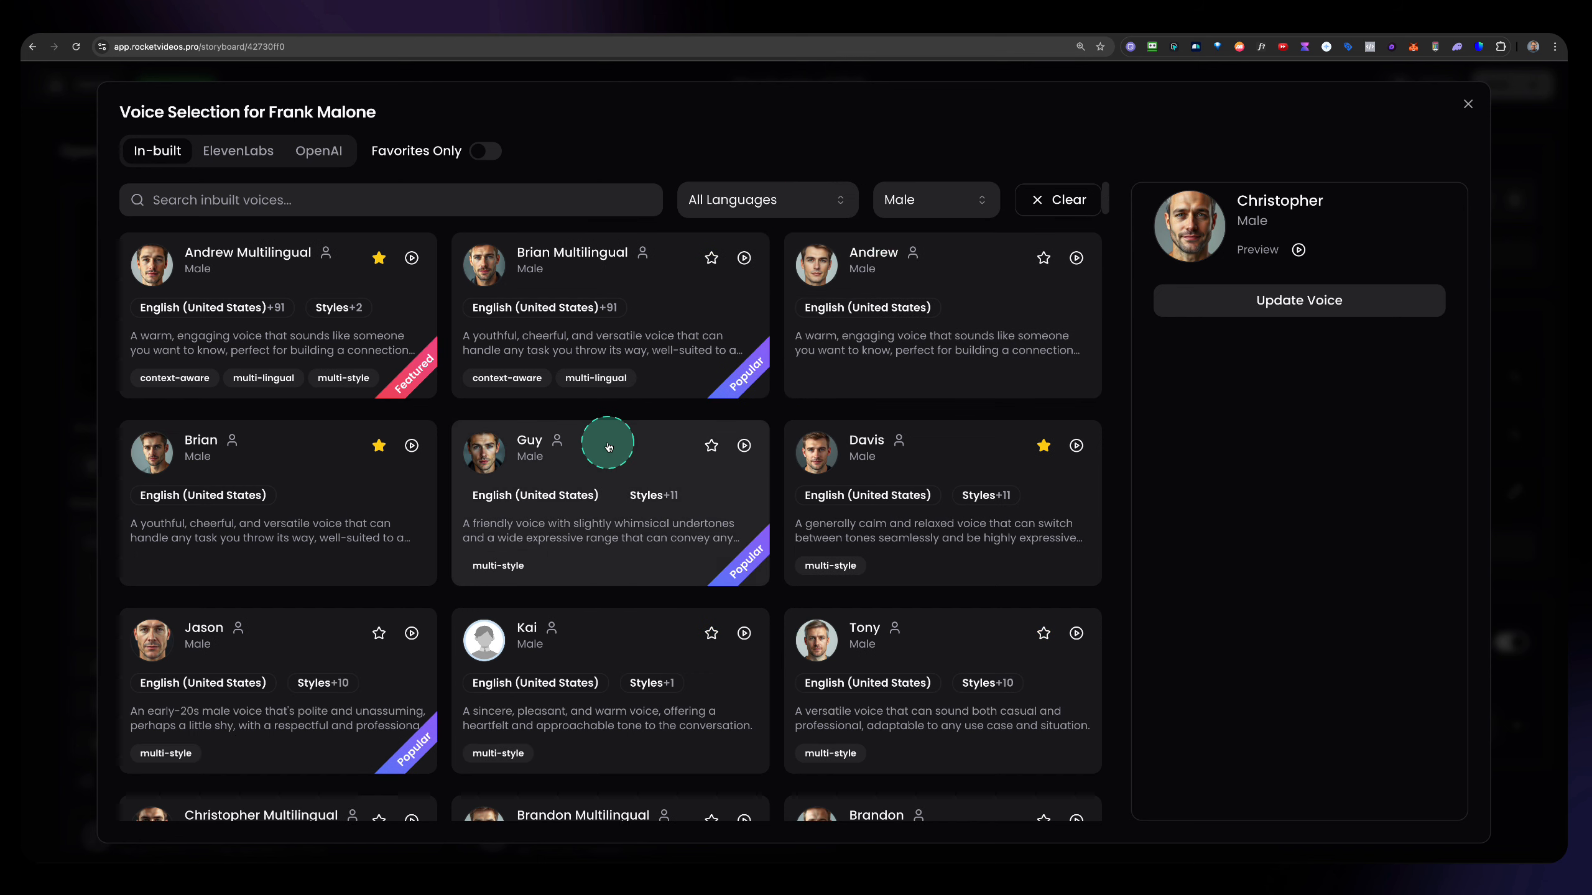
Preview the Andrew Multilingual and Brian Multilingual voices.
click(411, 258)
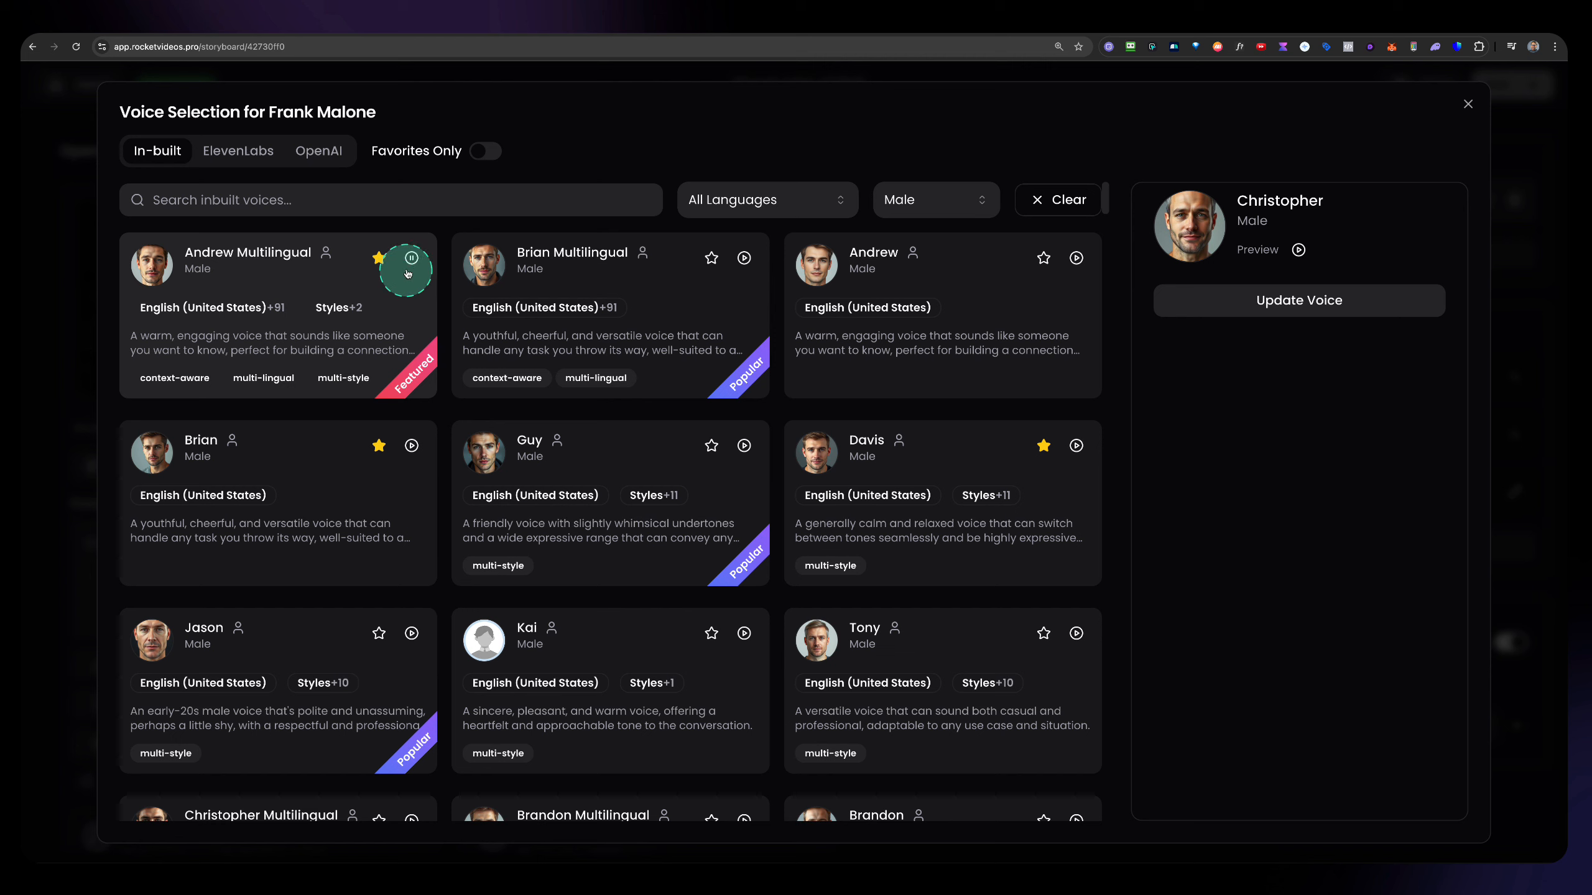
click(742, 266)
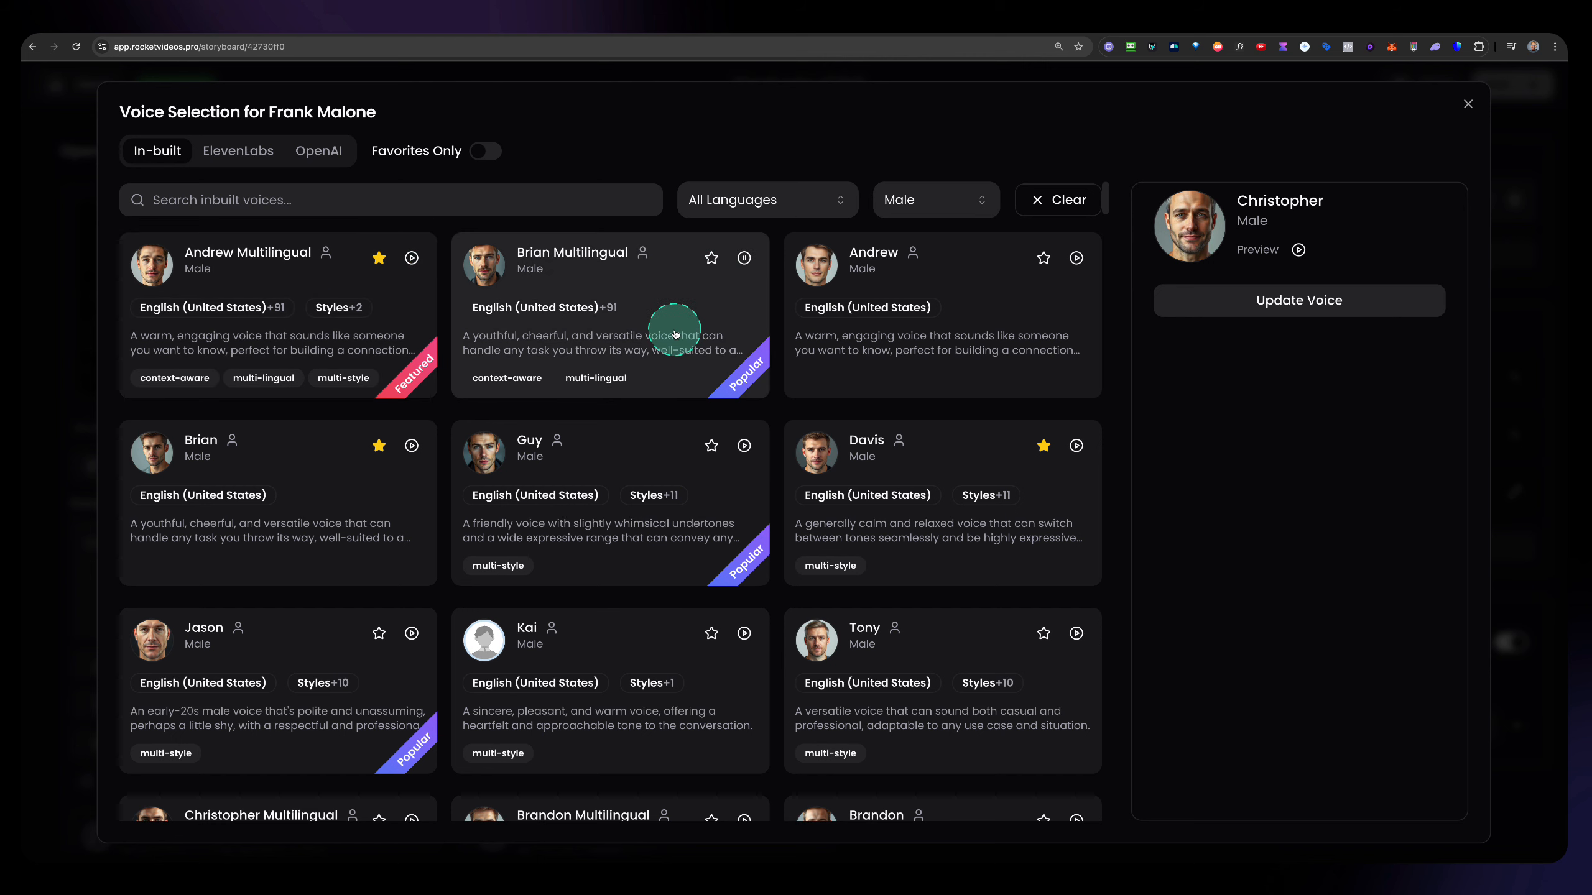
click(743, 264)
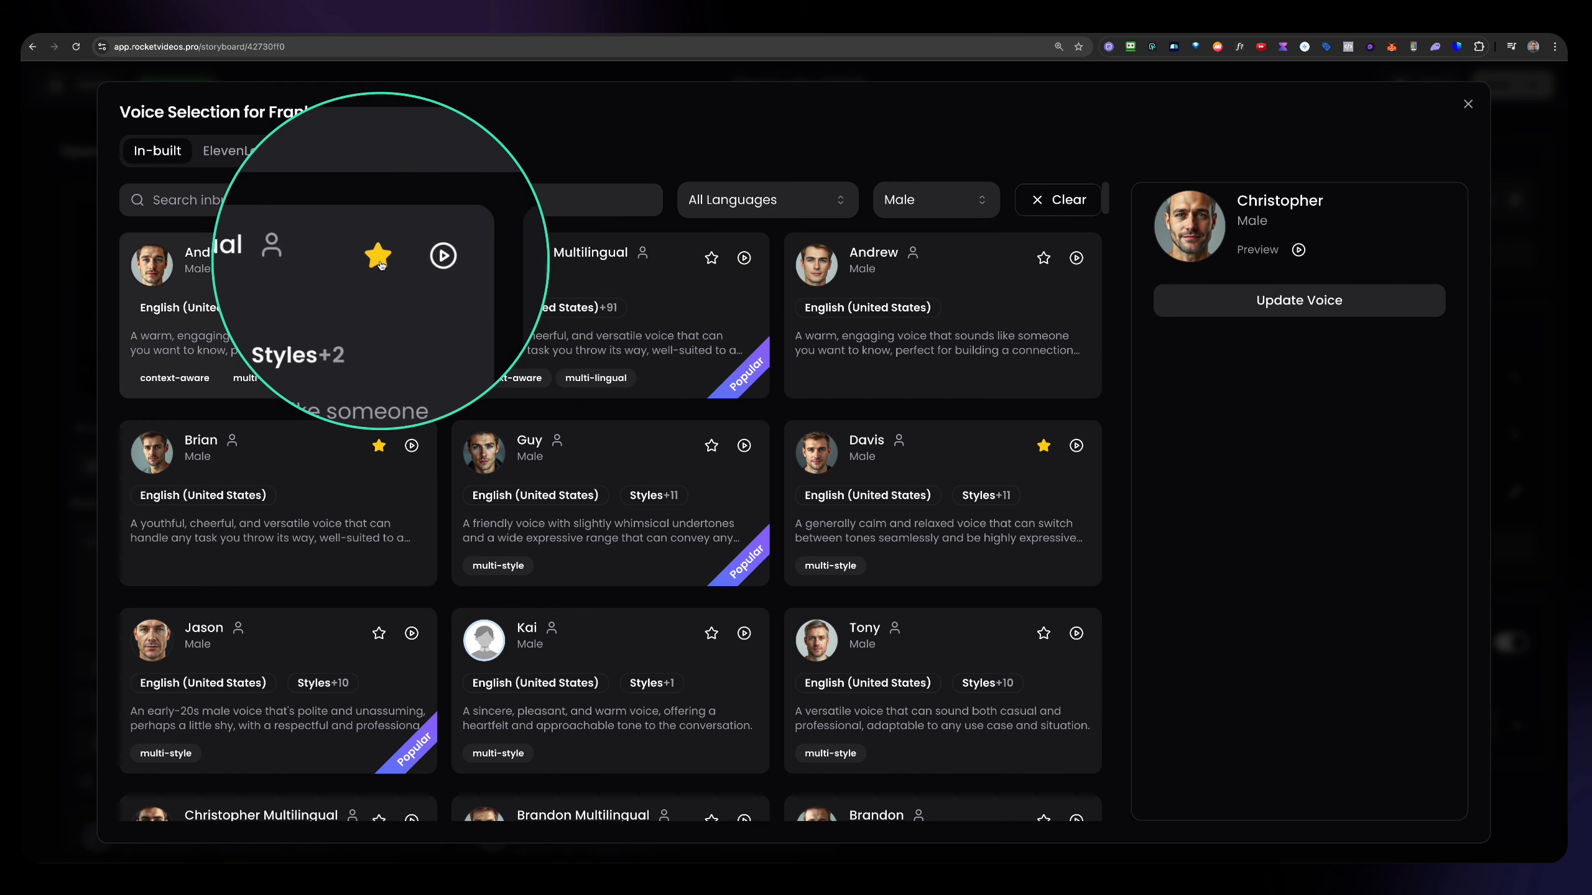
Limit the voice list to favorites and assign Davis Multilingual as Frank Malone's voice.
scroll(439, 382, down, 2)
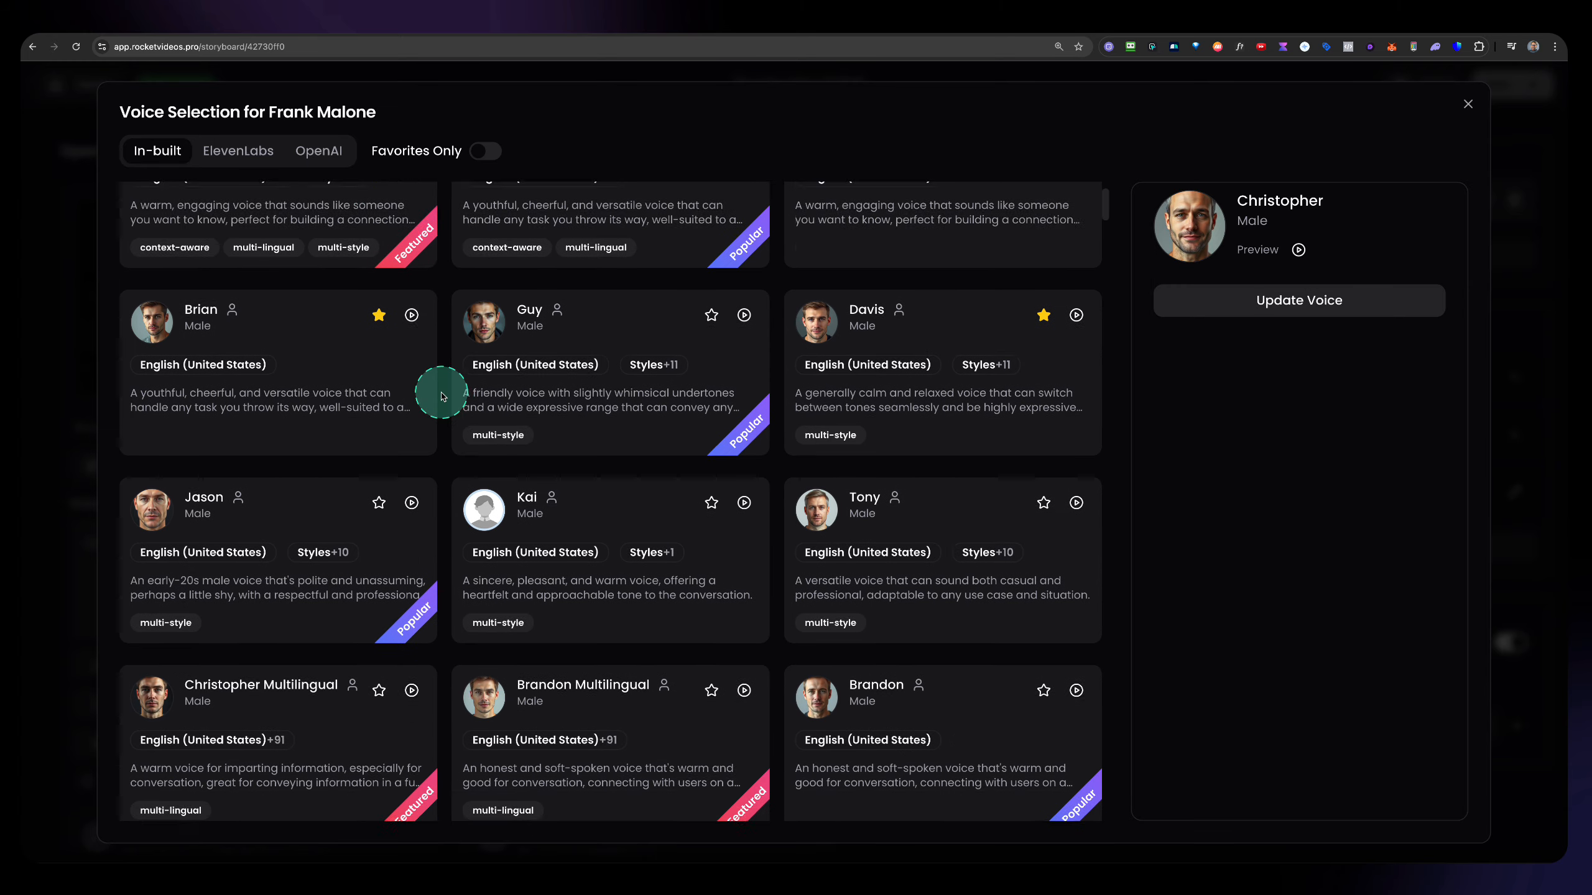
scroll(439, 392, up, 2)
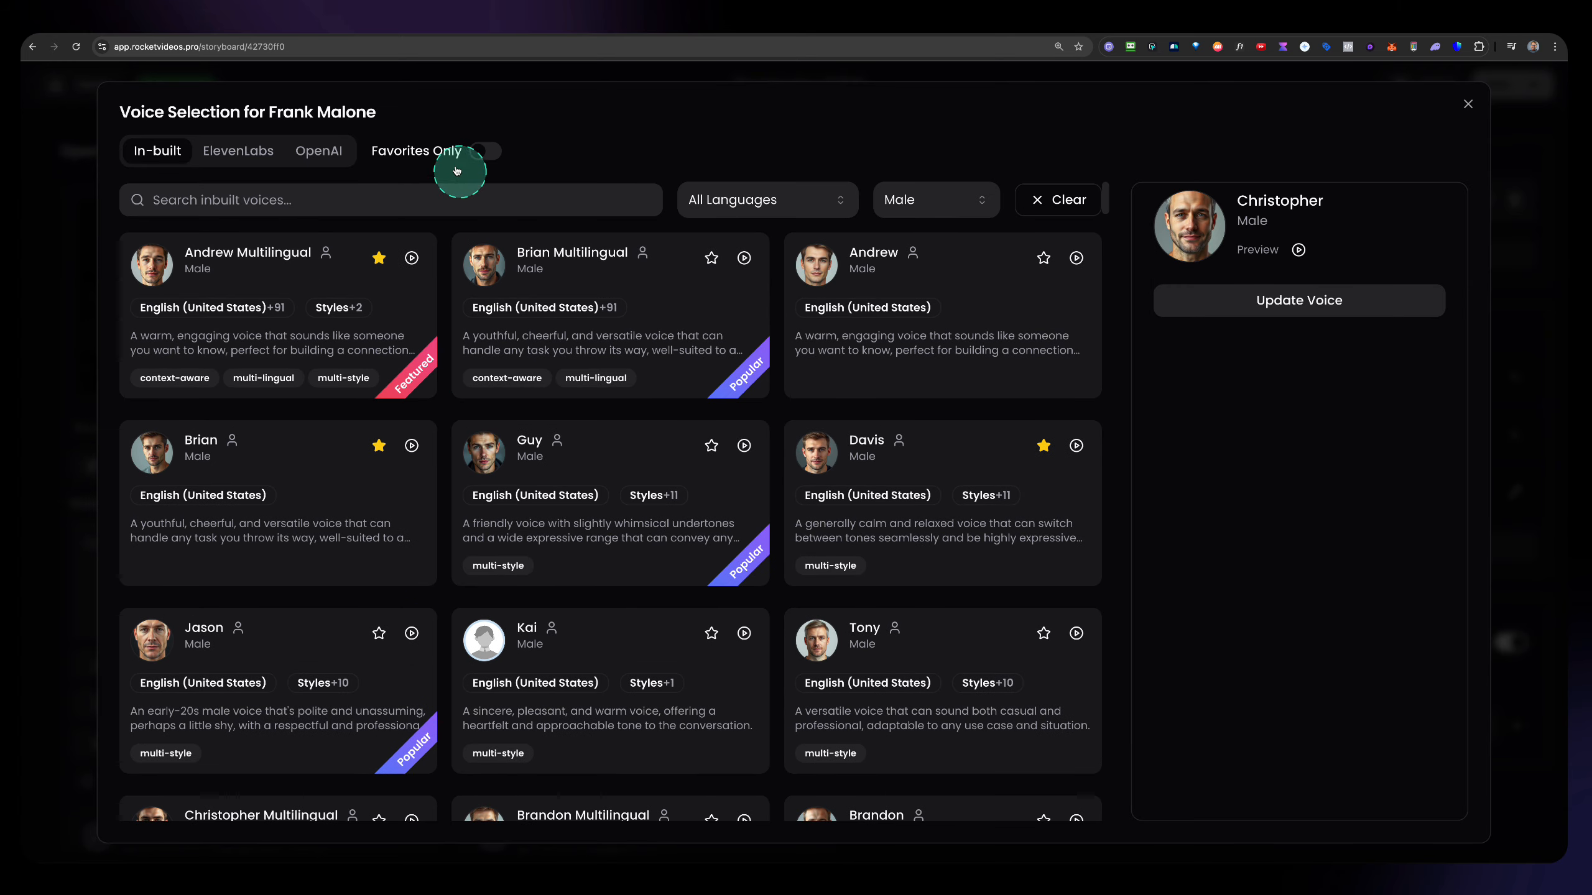
click(477, 156)
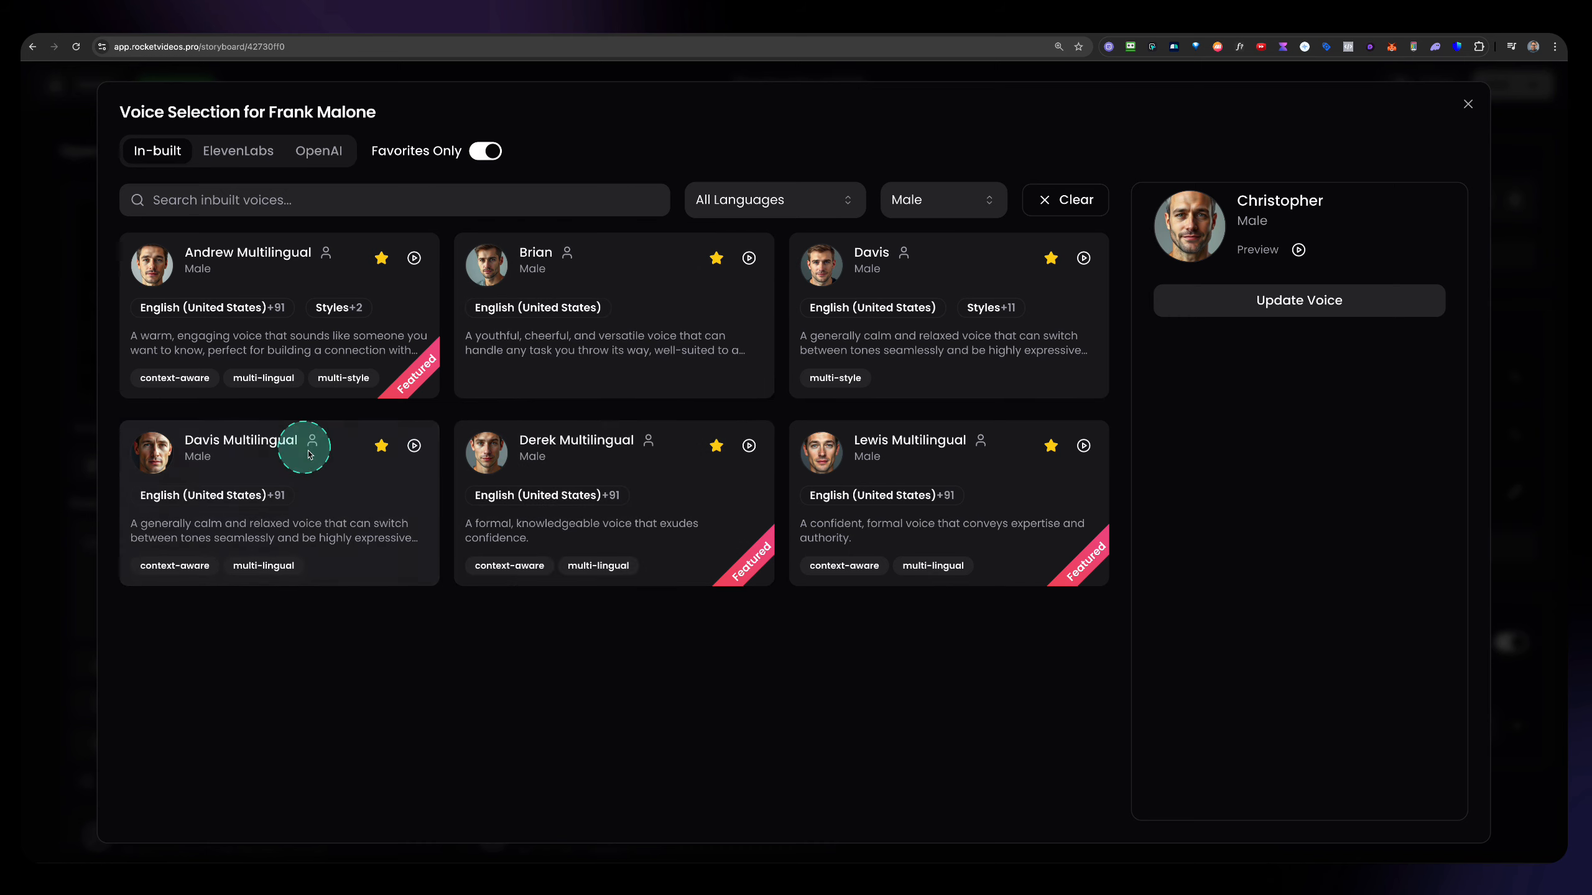
click(263, 475)
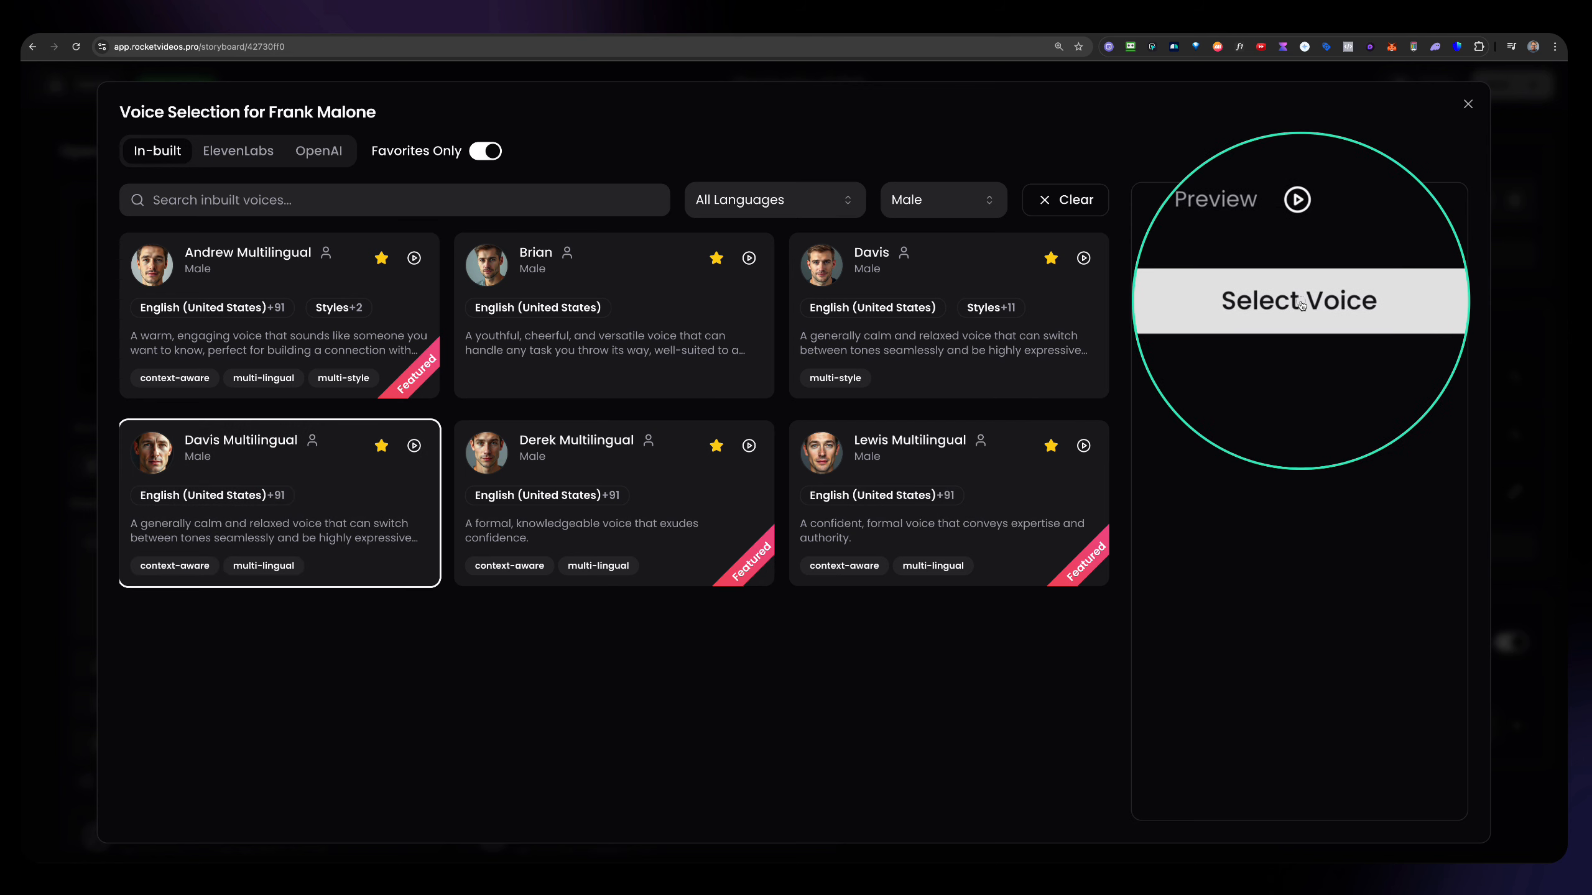
click(1232, 302)
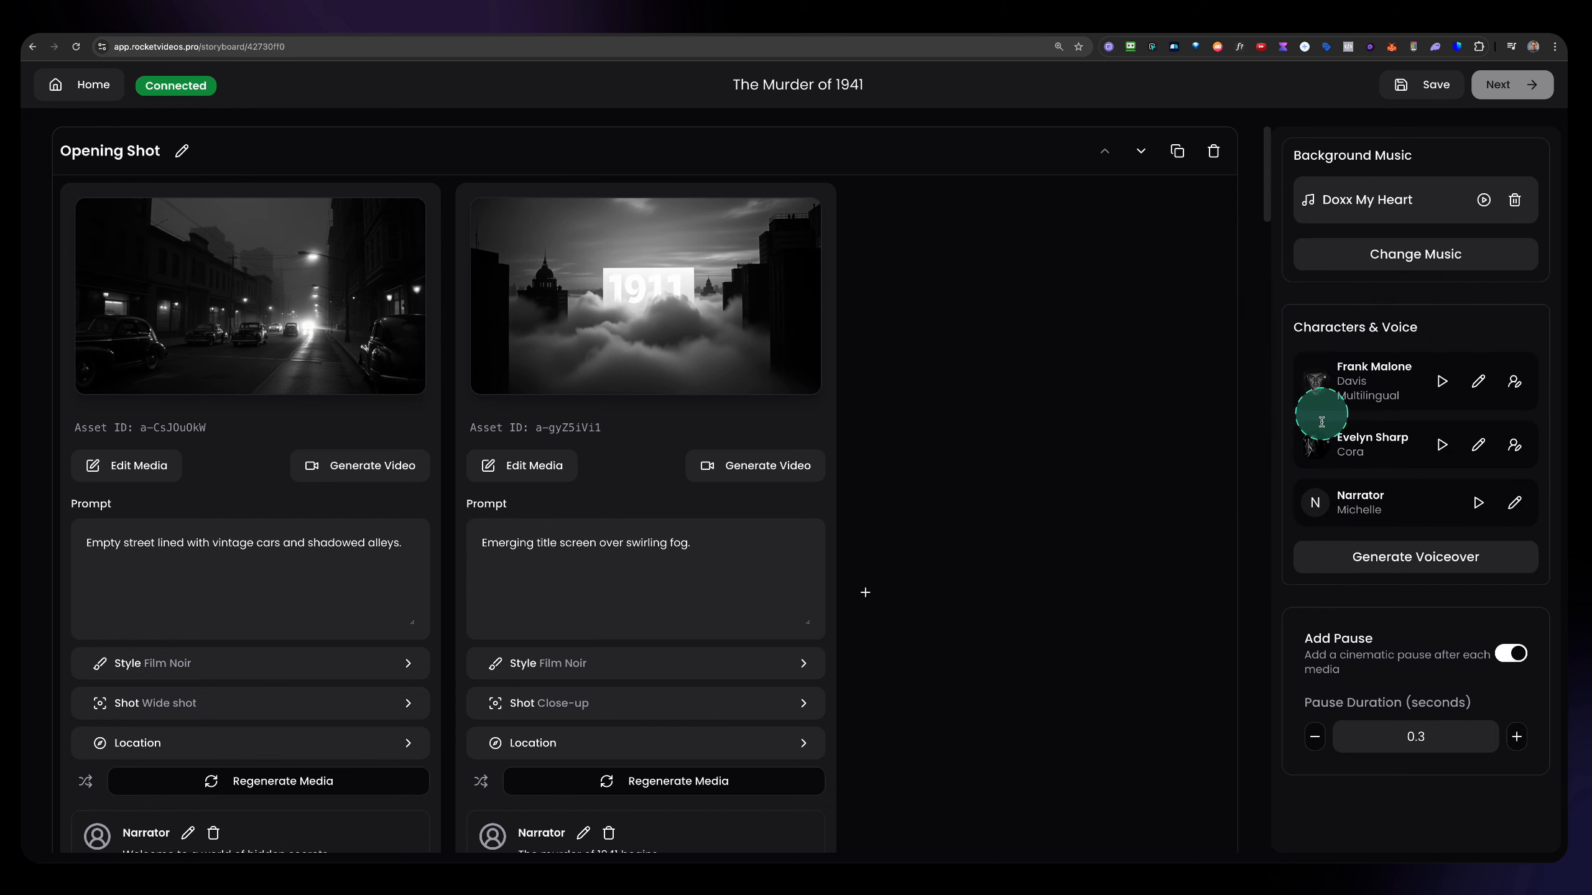
Filter the in-built voices to Female for Evelyn Sharp and assign her the Ava Multilingual voice.
click(1476, 447)
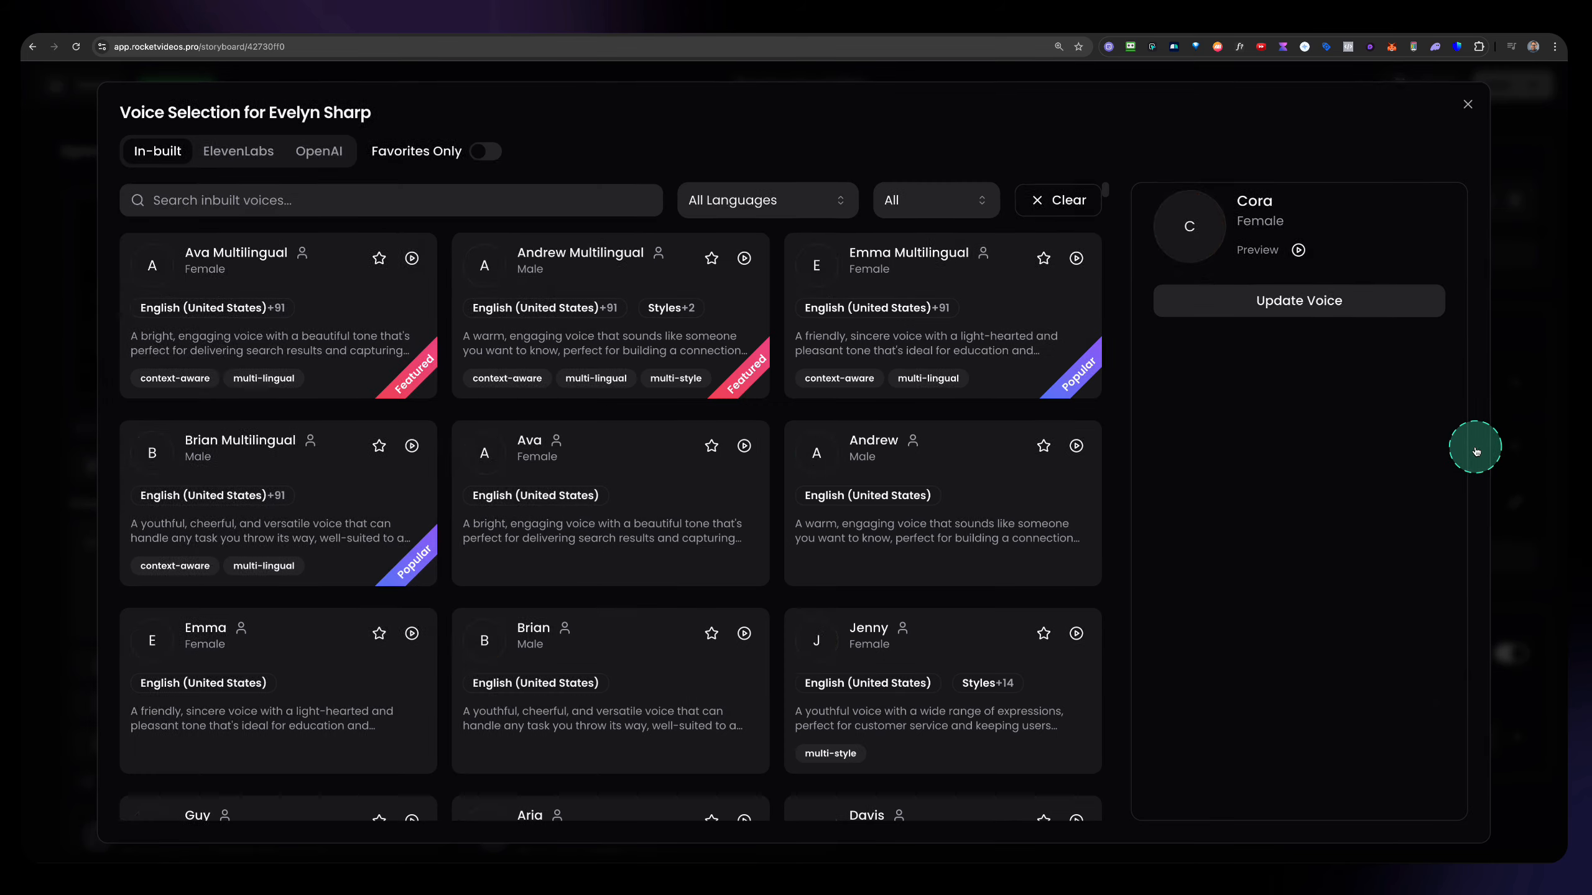
click(927, 199)
click(918, 272)
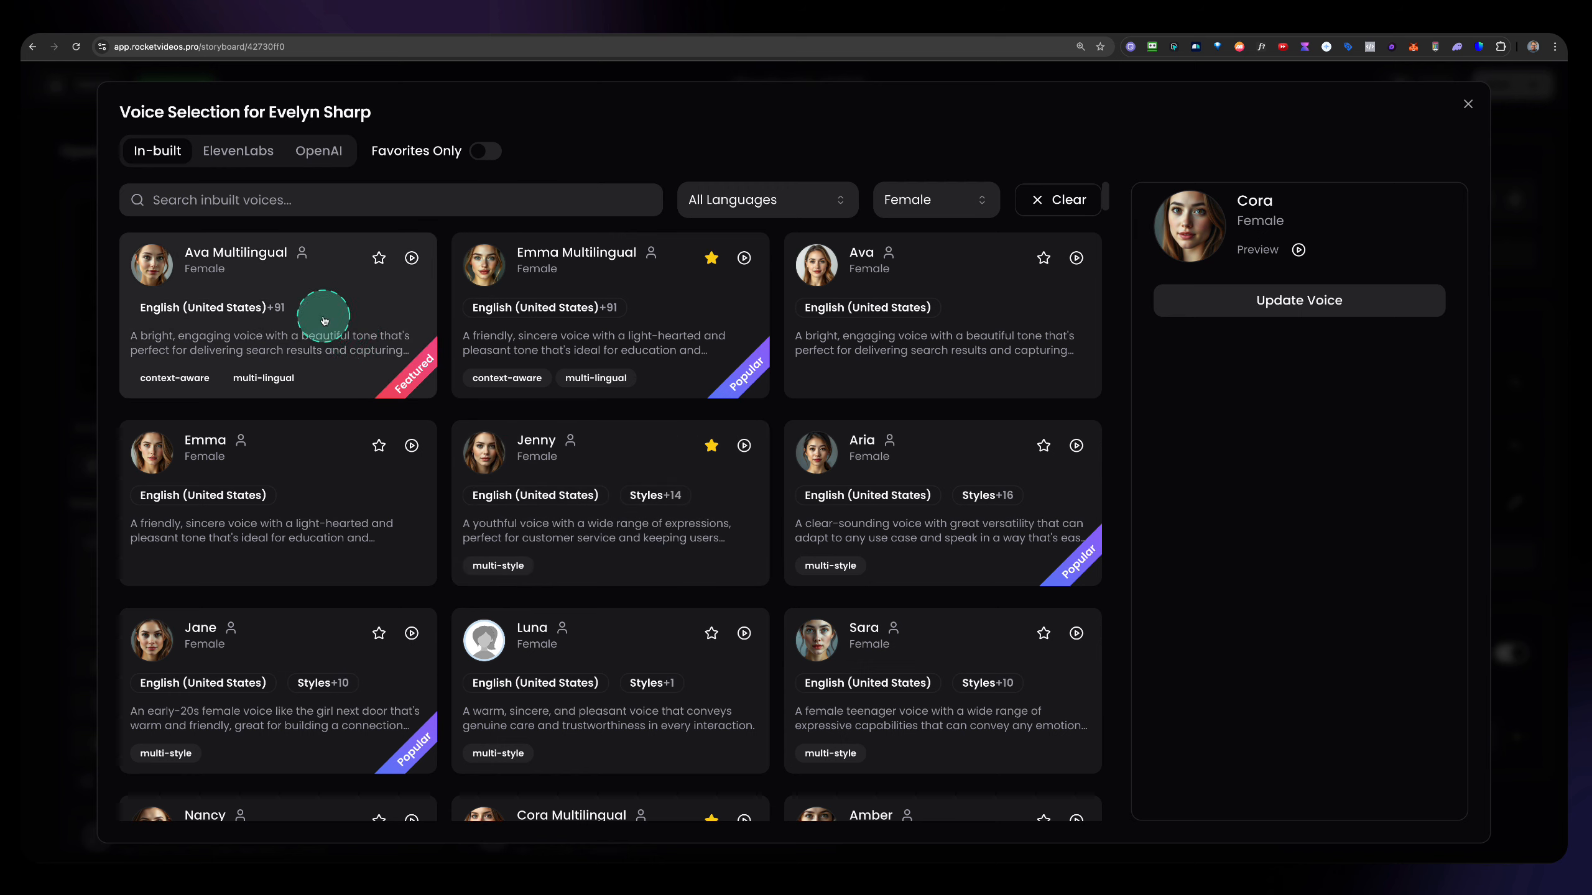
click(268, 315)
click(1310, 299)
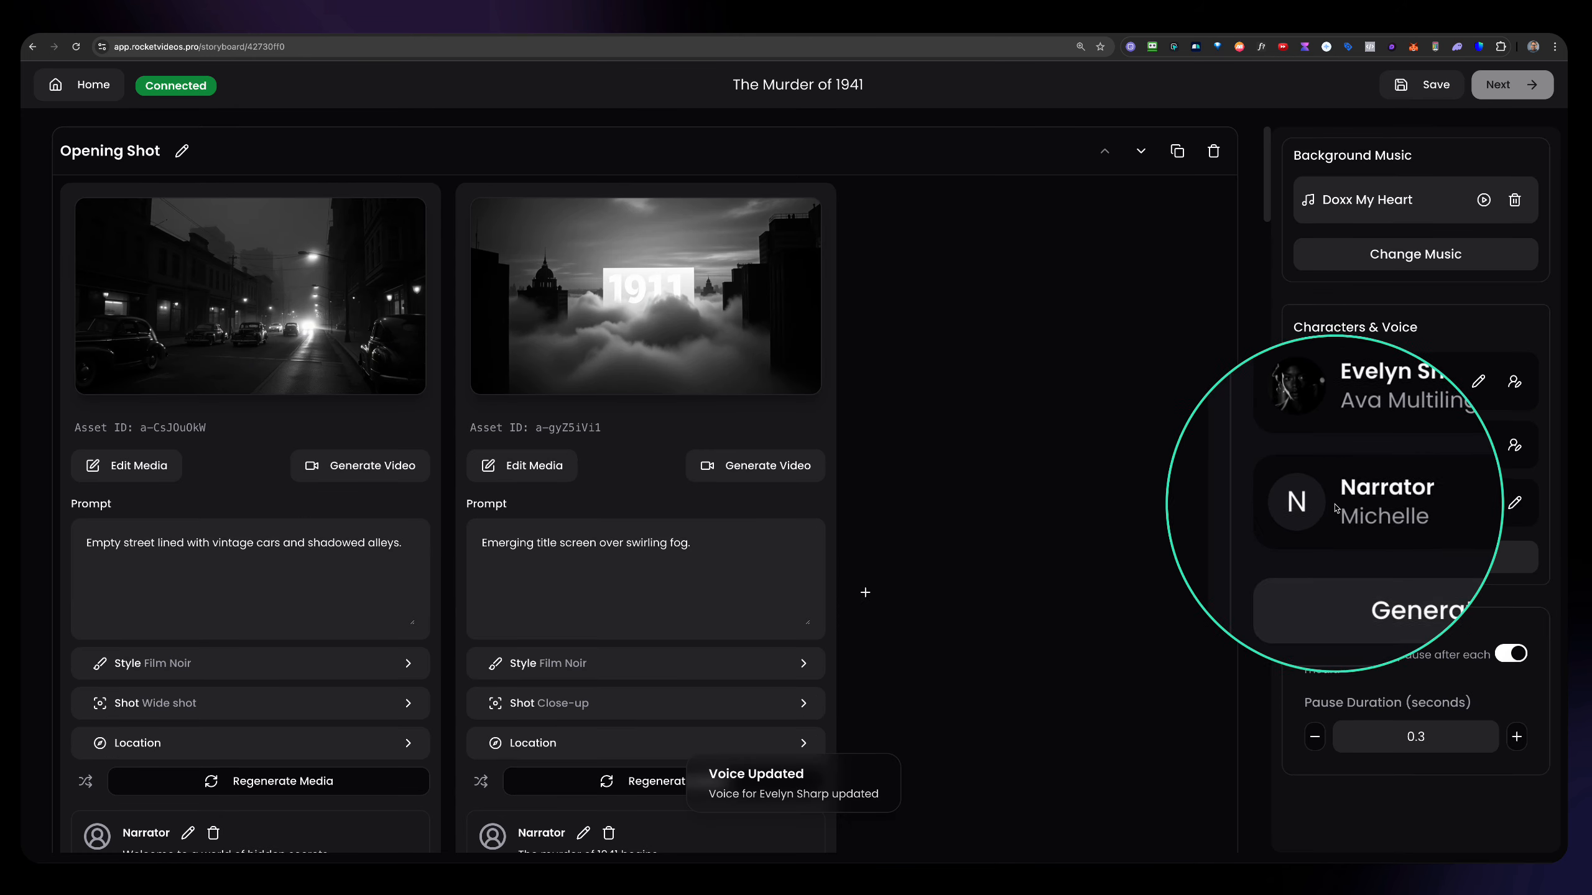
Filter the Narrator's in-built voices to male favorites and choose the Davis voice with its speaking styles.
click(1512, 505)
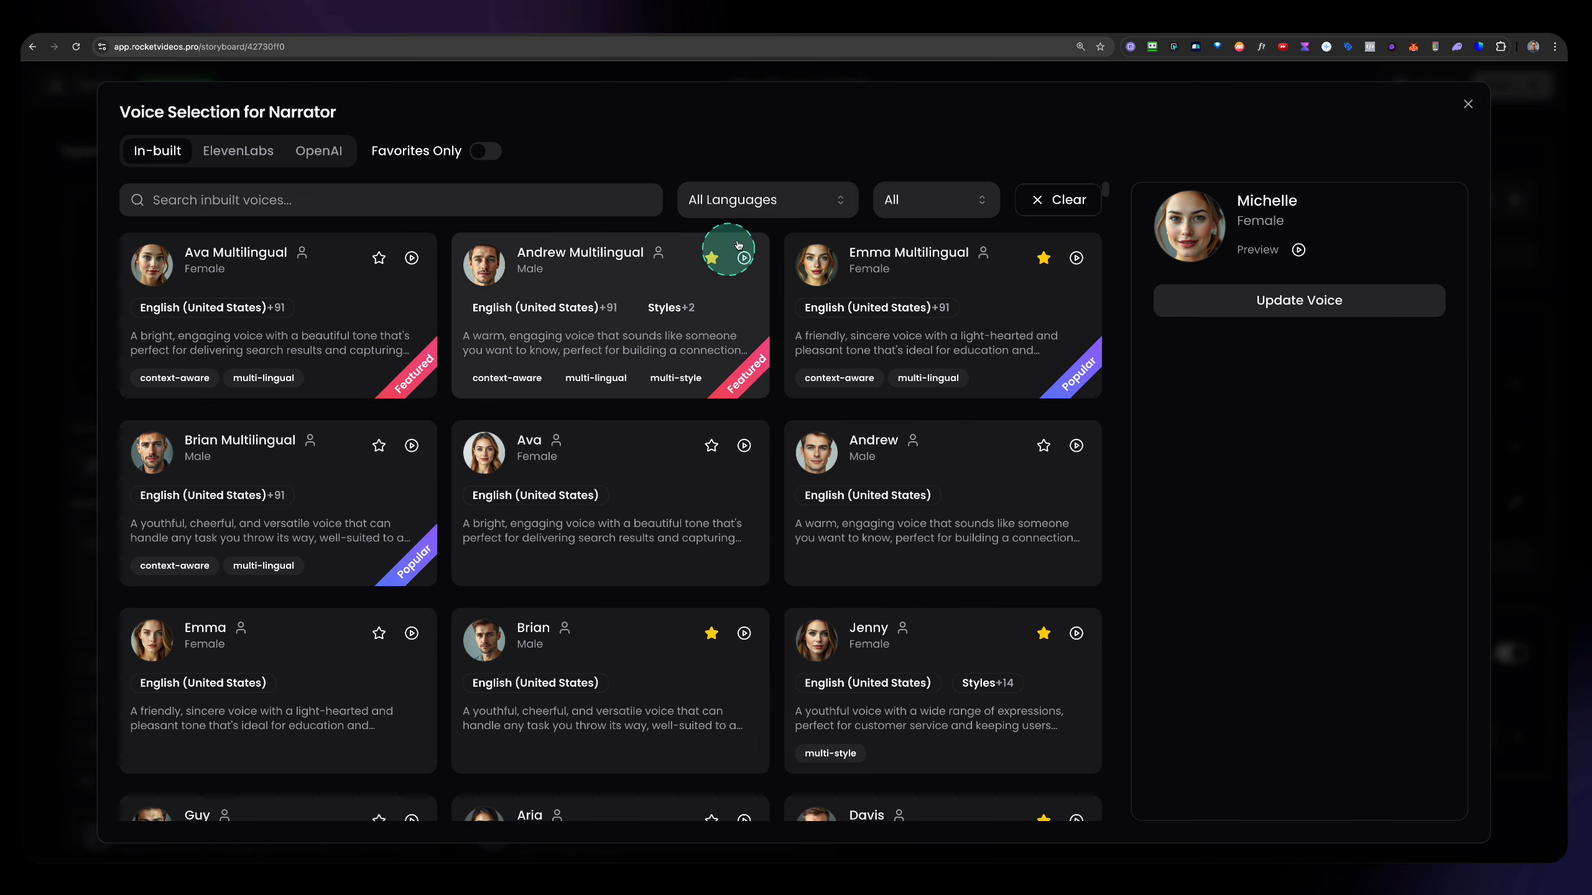
click(908, 199)
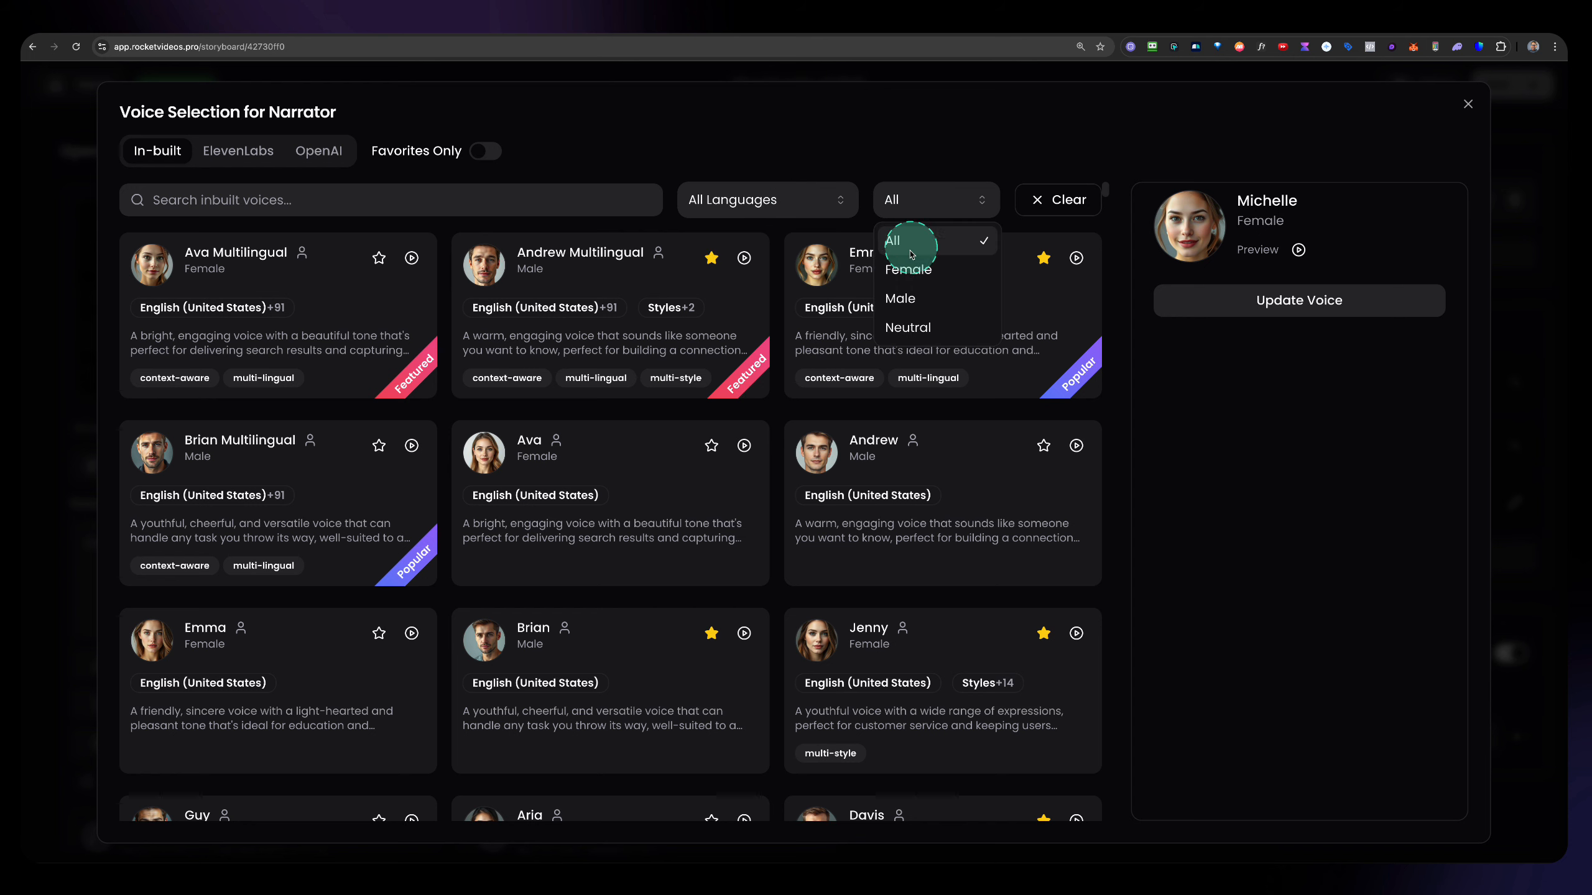
click(905, 297)
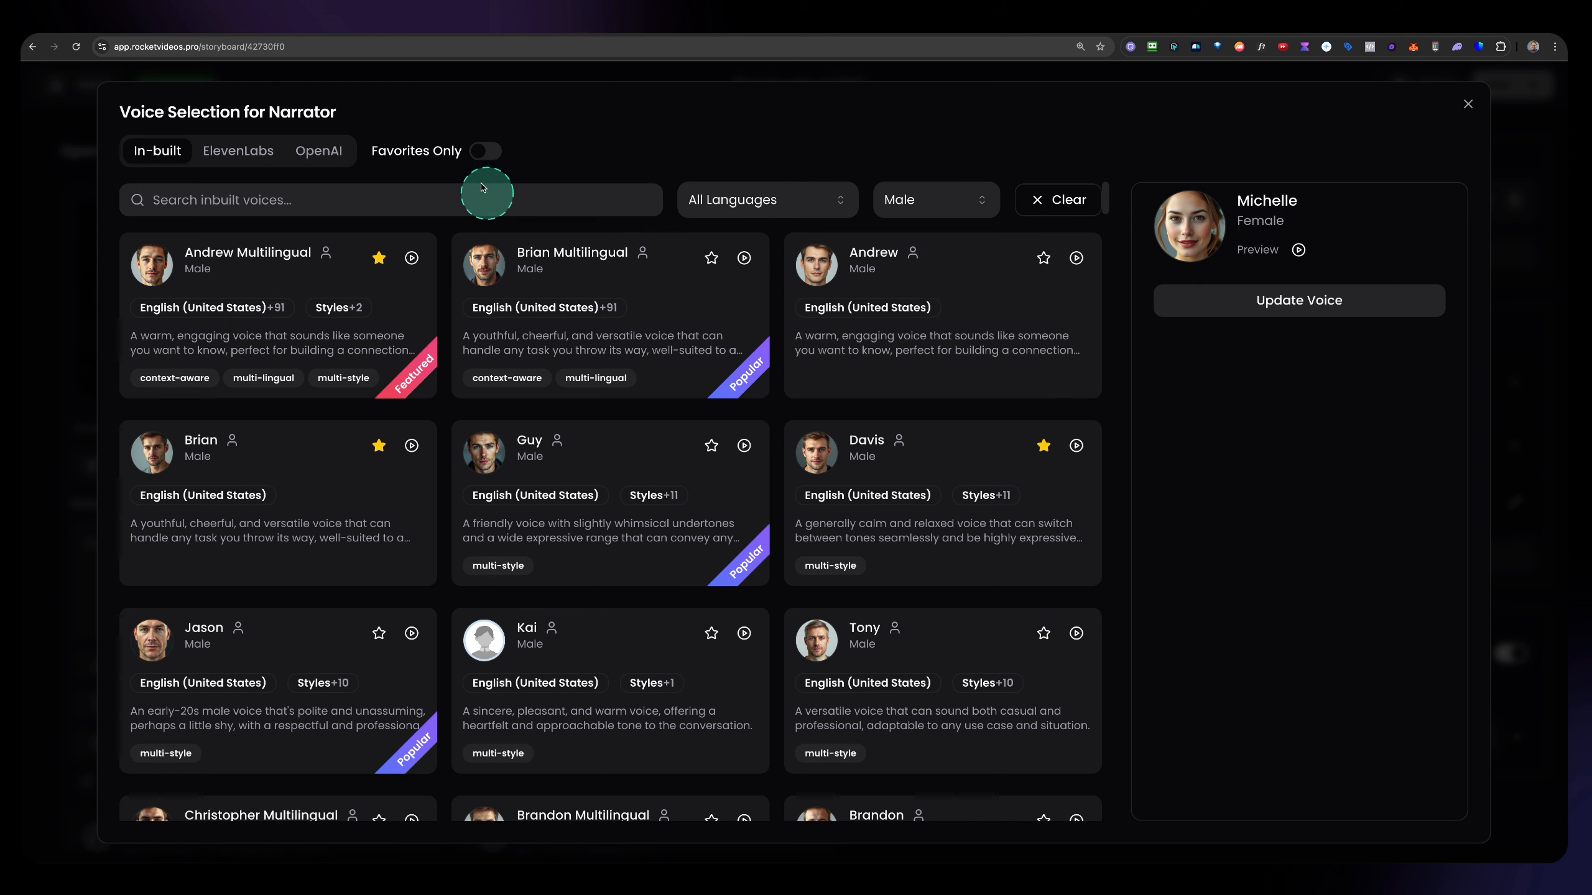
click(484, 151)
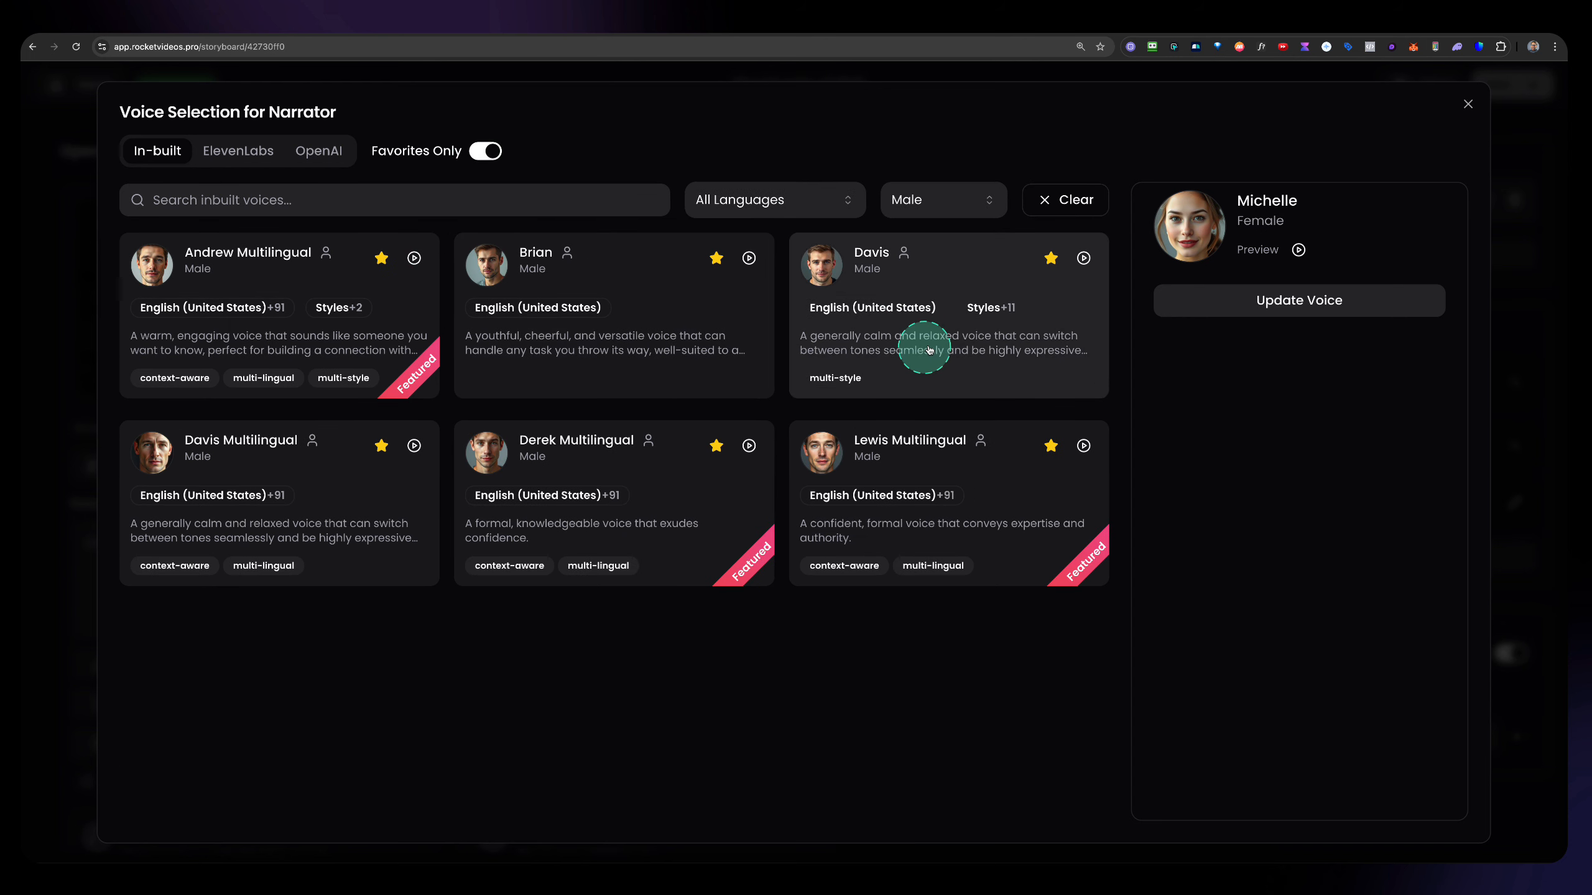
click(916, 309)
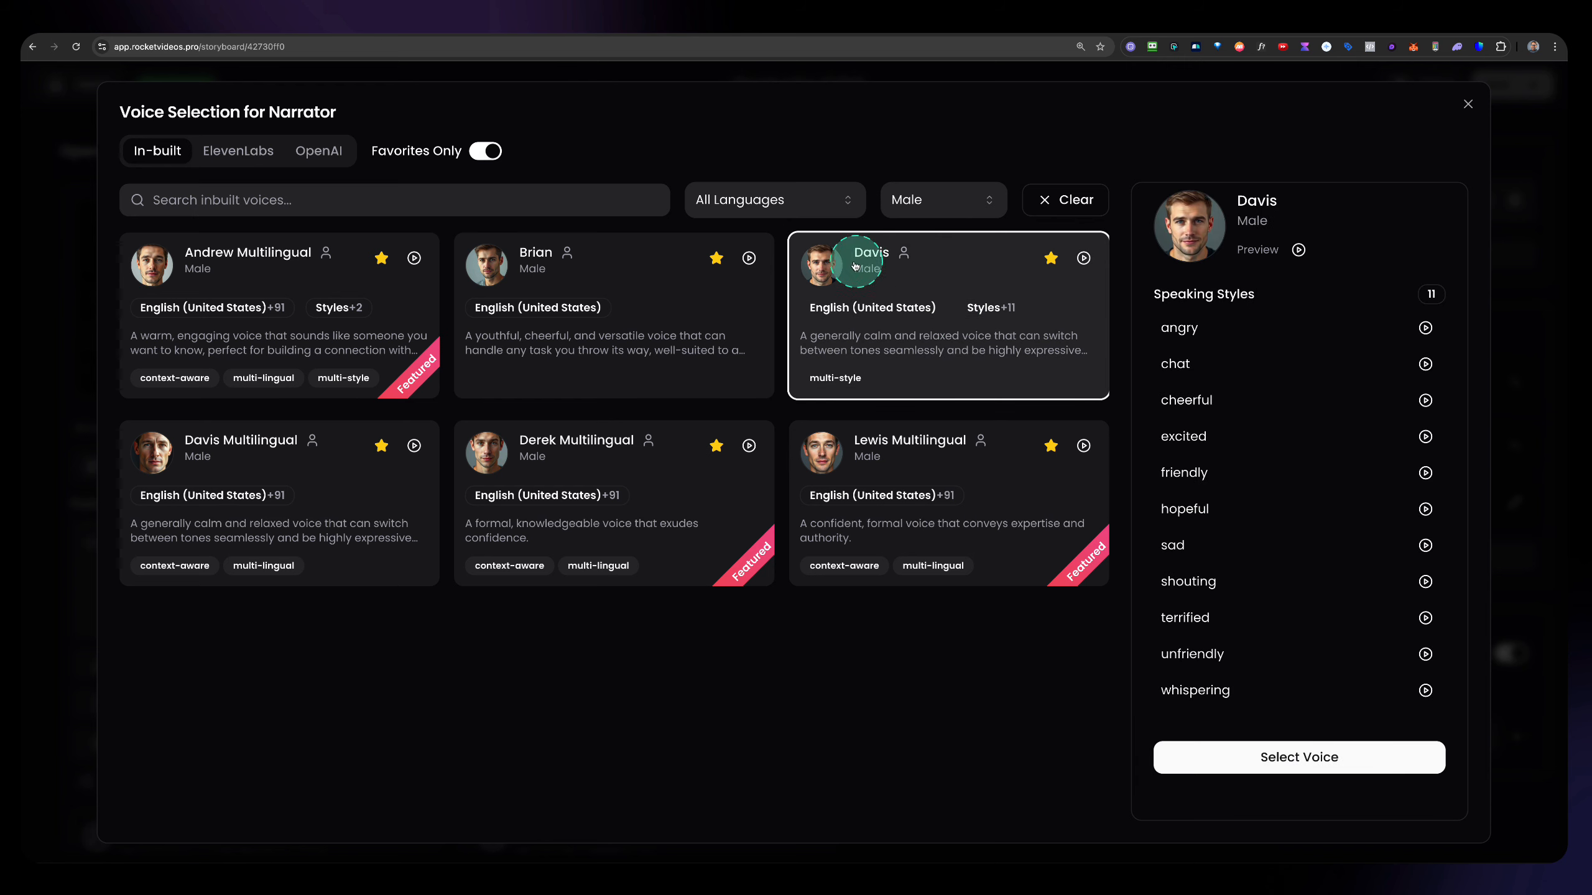
Look through the languages offered by the voice filter, keeping All Languages selected.
click(773, 202)
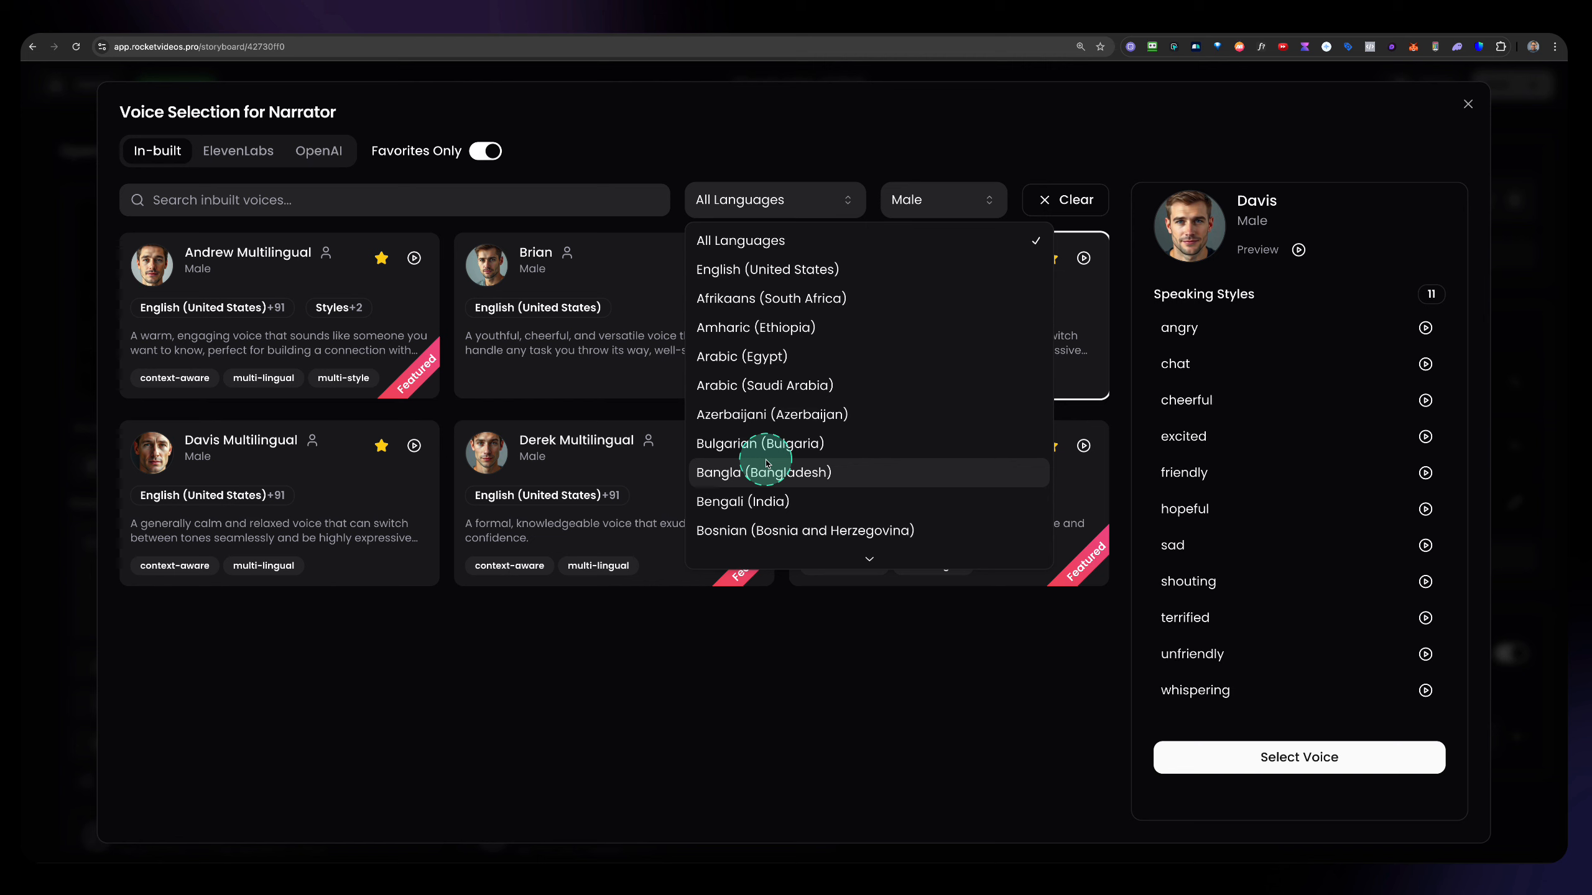
scroll(765, 454, down, 3)
scroll(768, 464, up, 3)
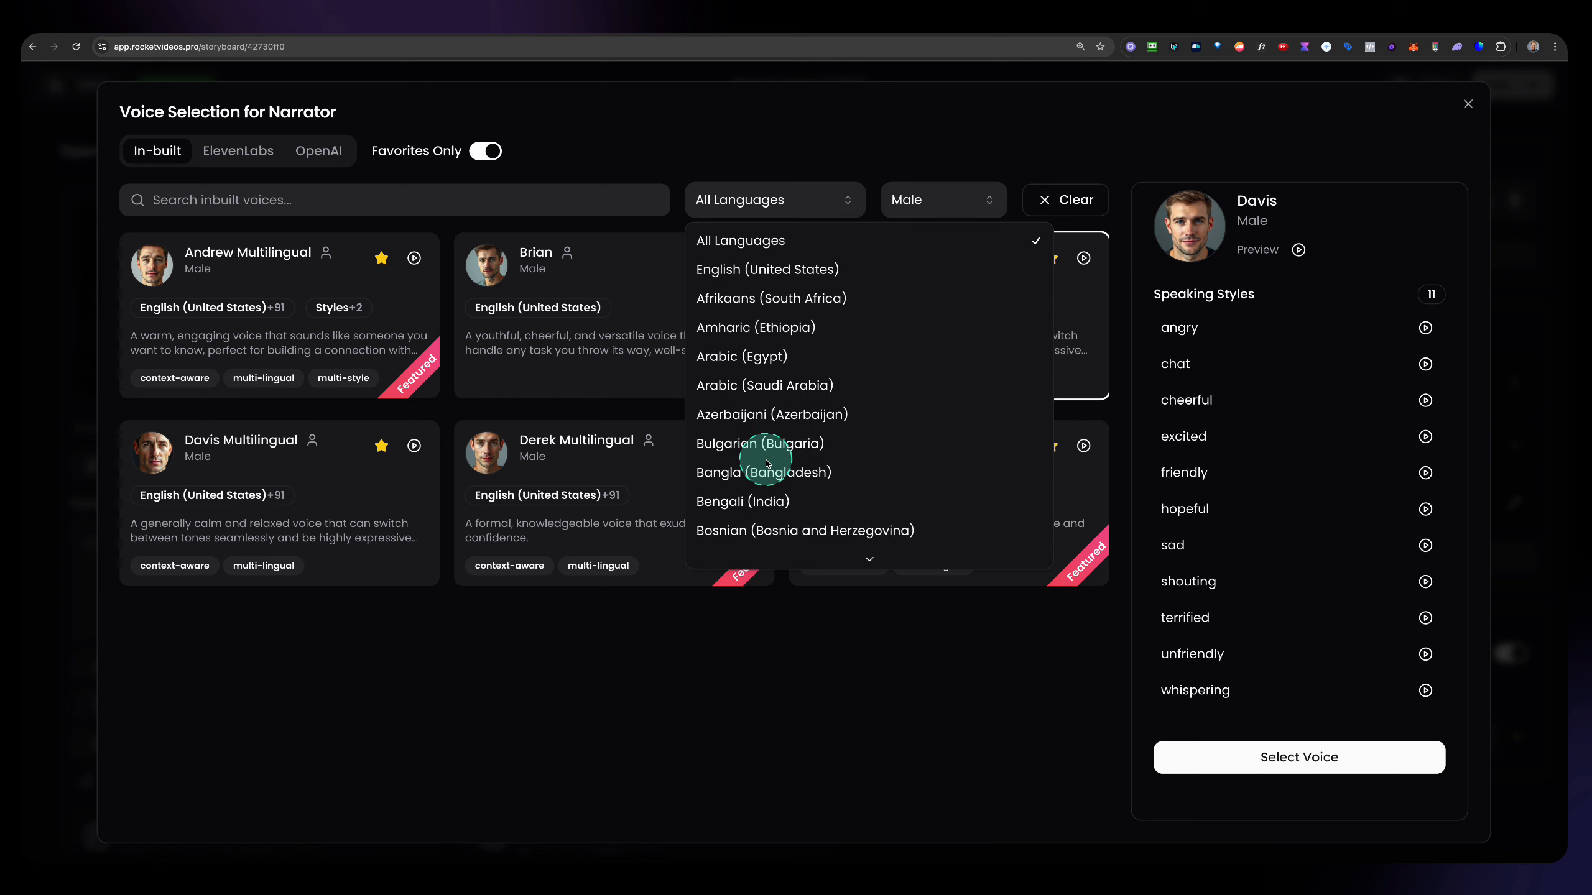
click(807, 206)
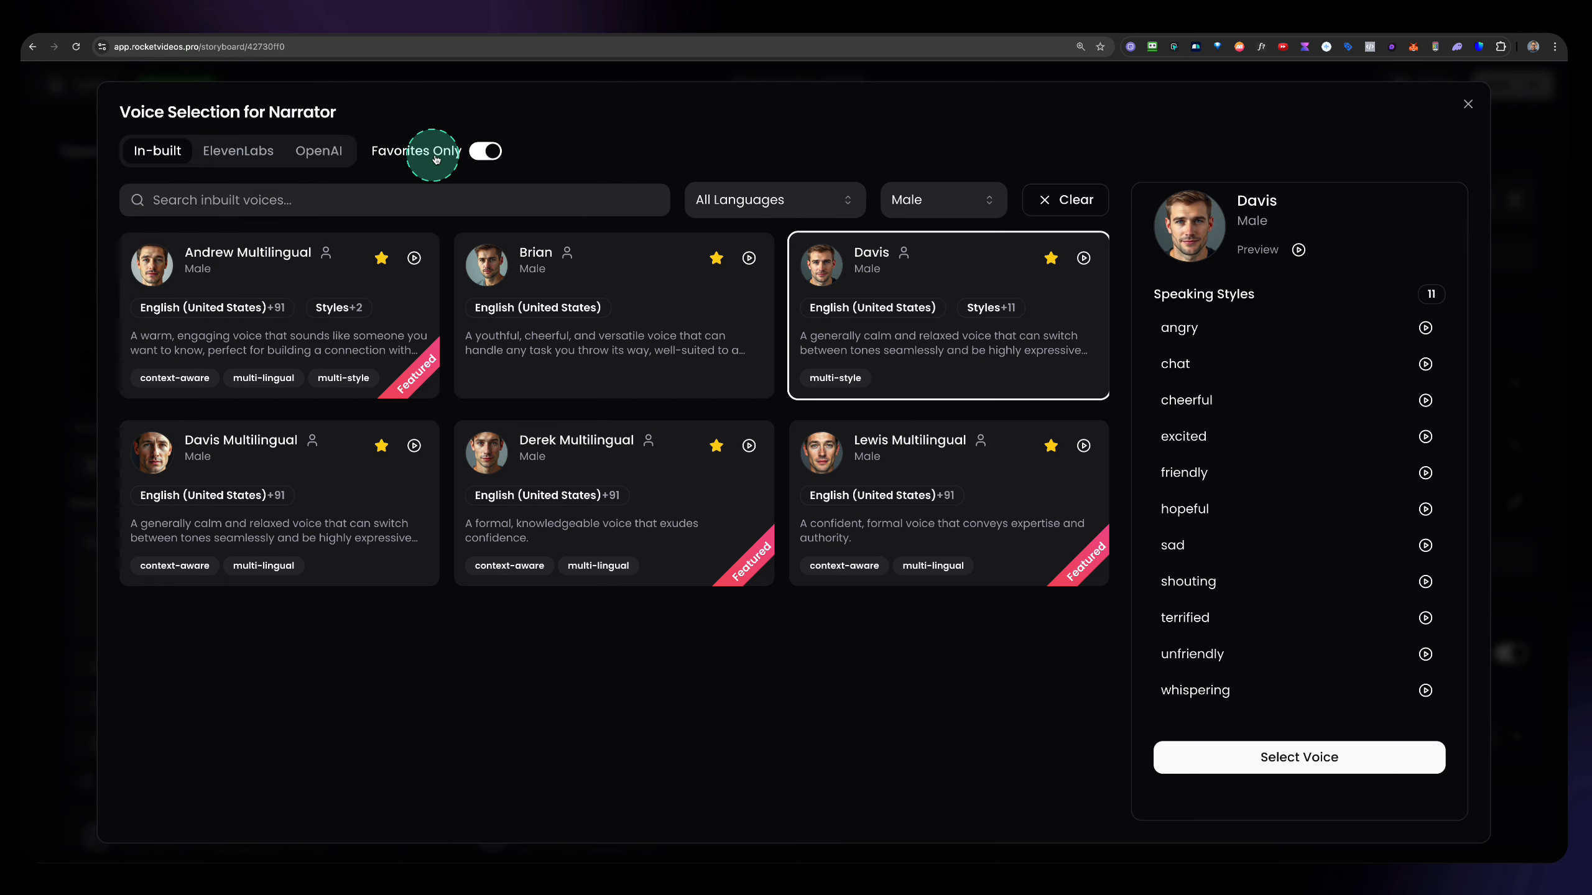
Turn off the favorites-only filter and list the ElevenLabs voices for the Narrator.
click(485, 150)
click(244, 157)
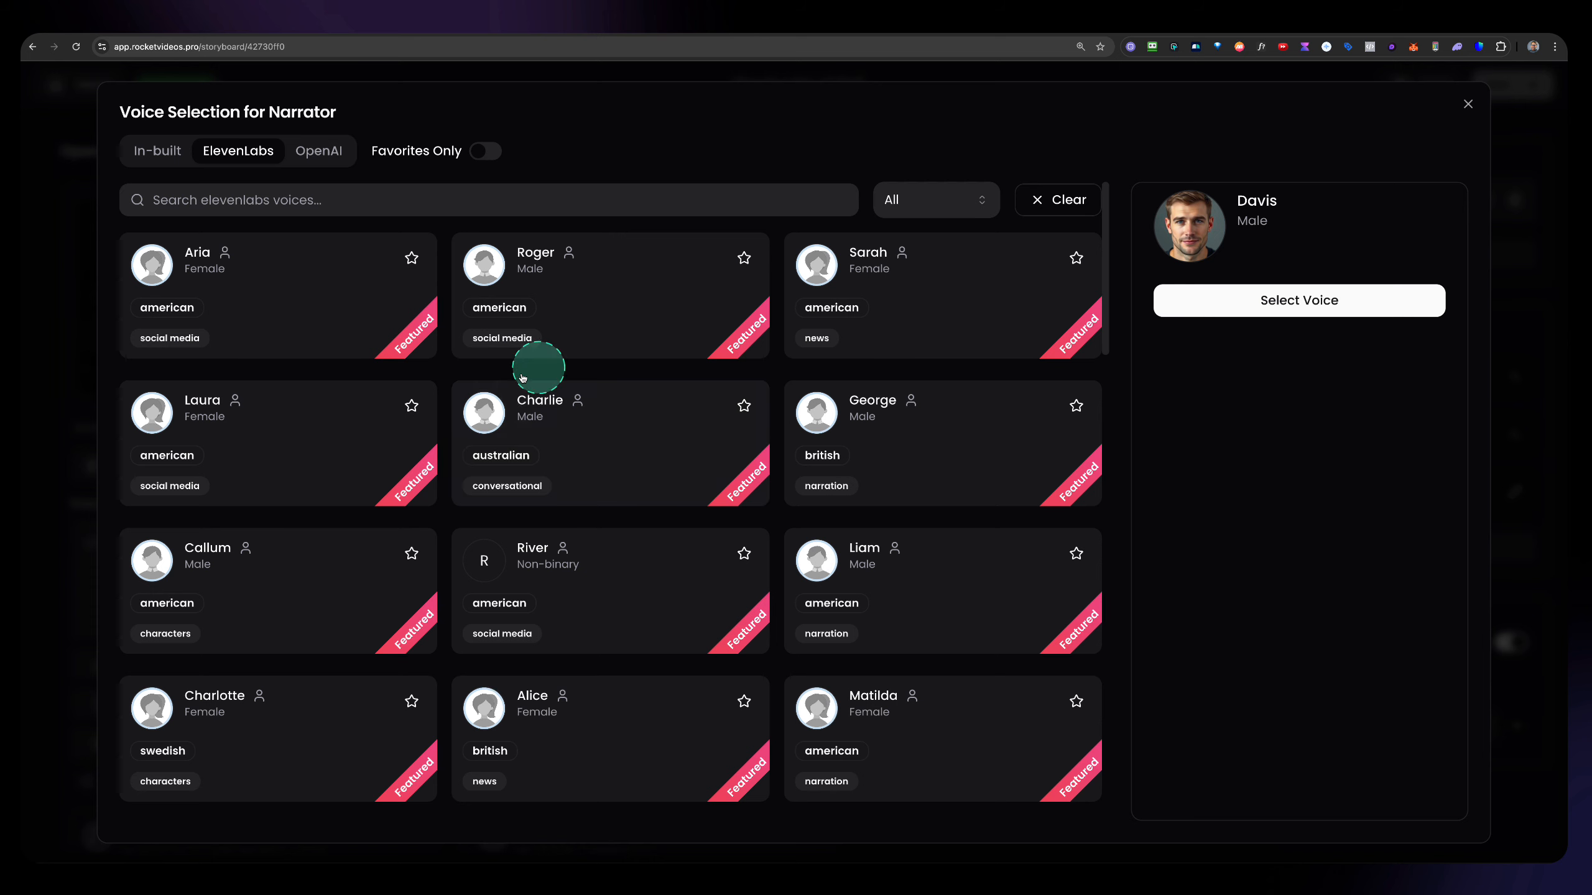
Browse the ElevenLabs and OpenAI voices for the Narrator, and return to the in-built voices to check Brian Multilingual's available languages.
scroll(514, 408, down, 5)
scroll(514, 414, up, 4)
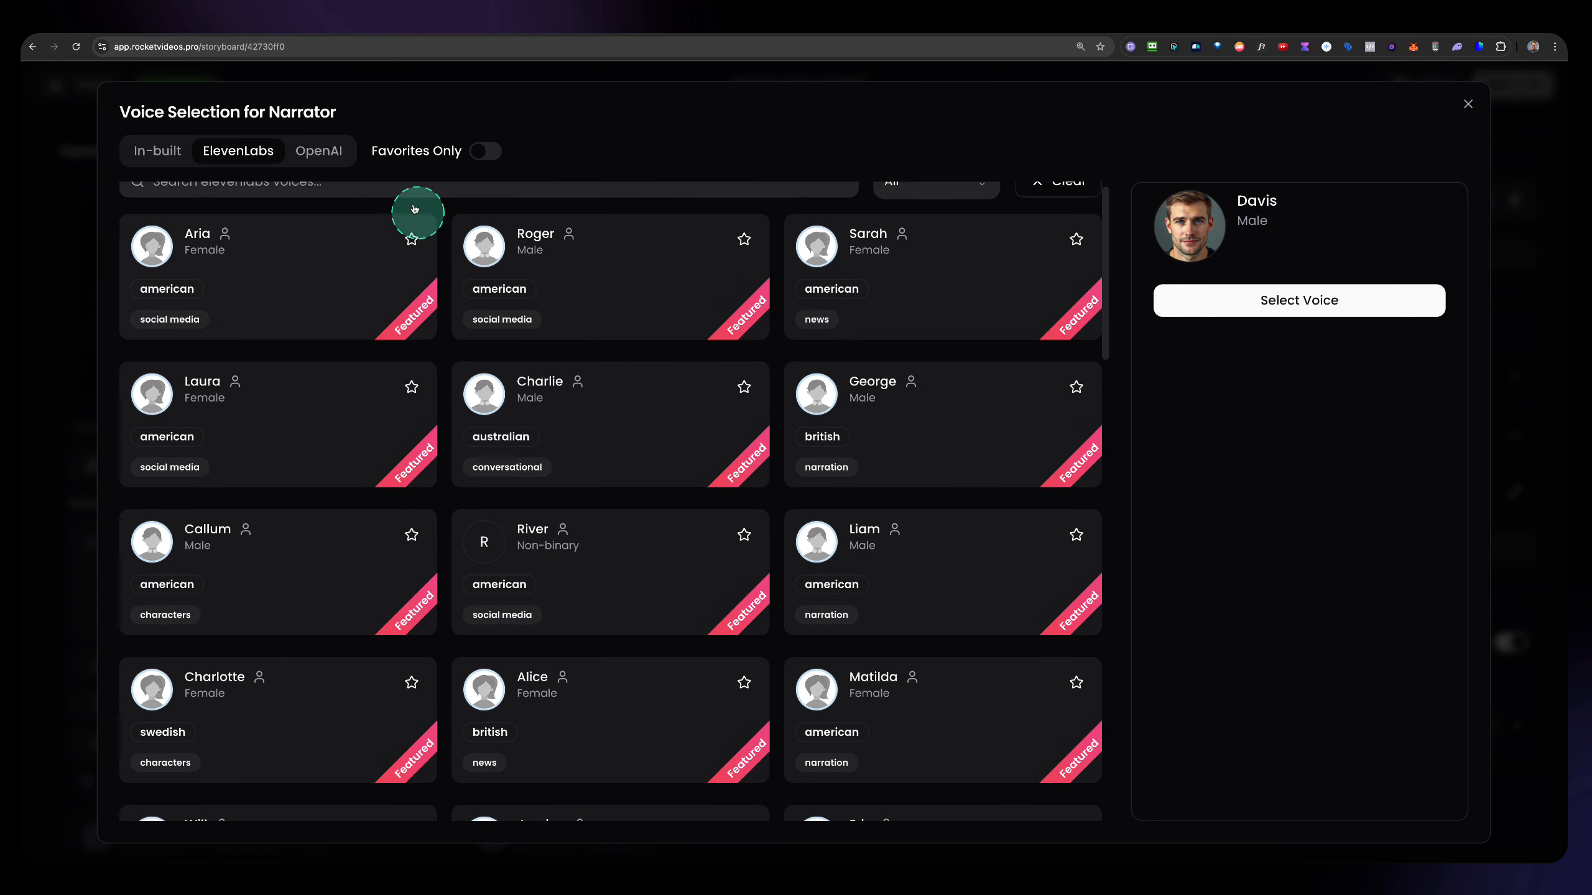
click(318, 150)
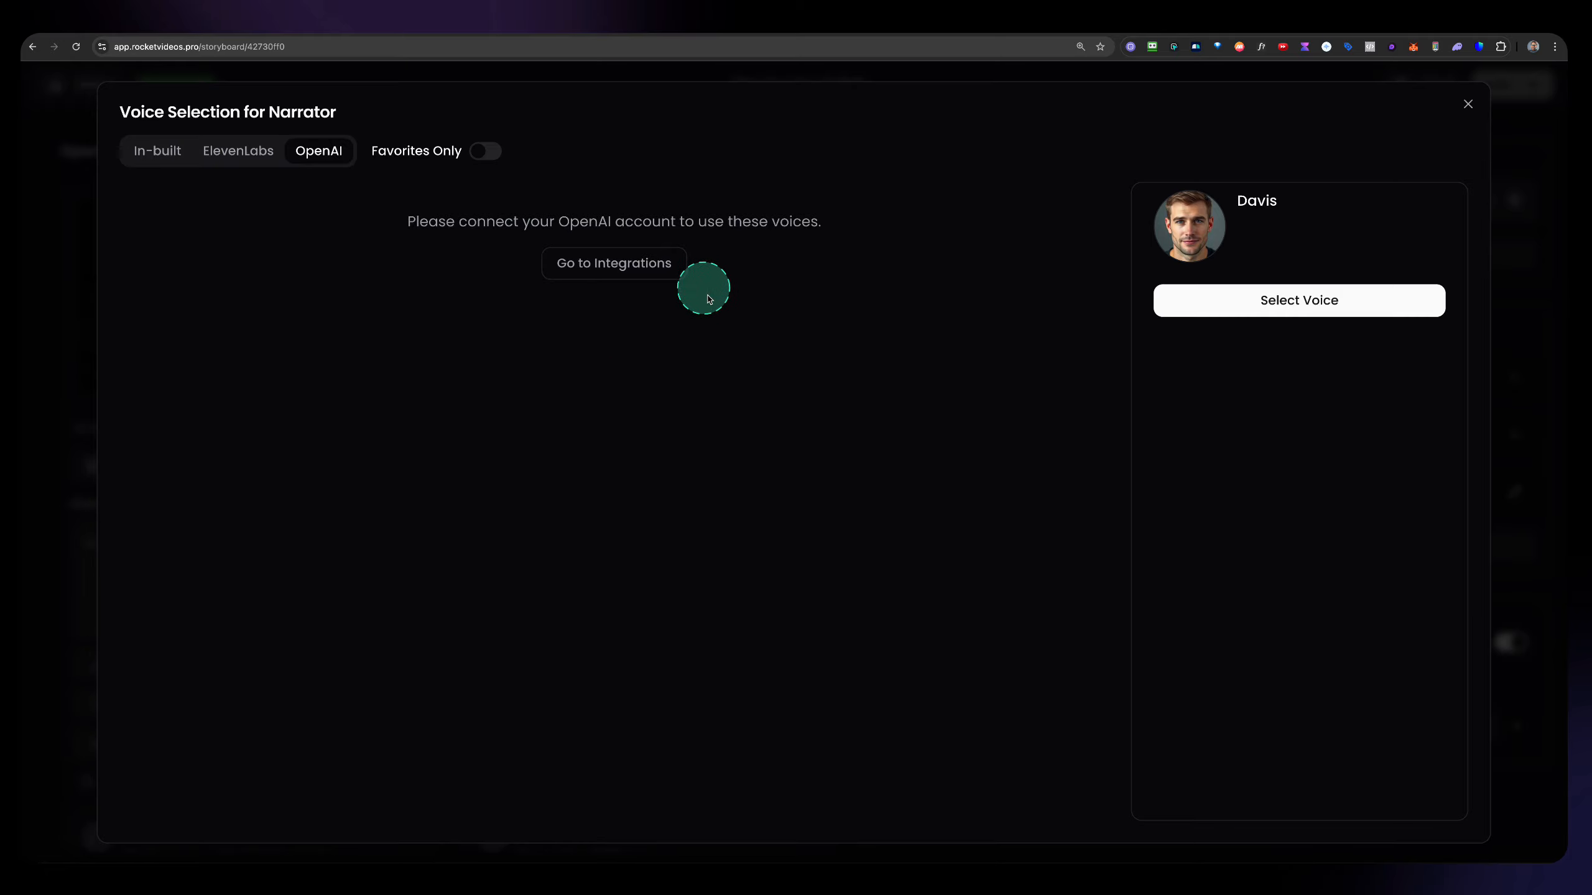
click(159, 158)
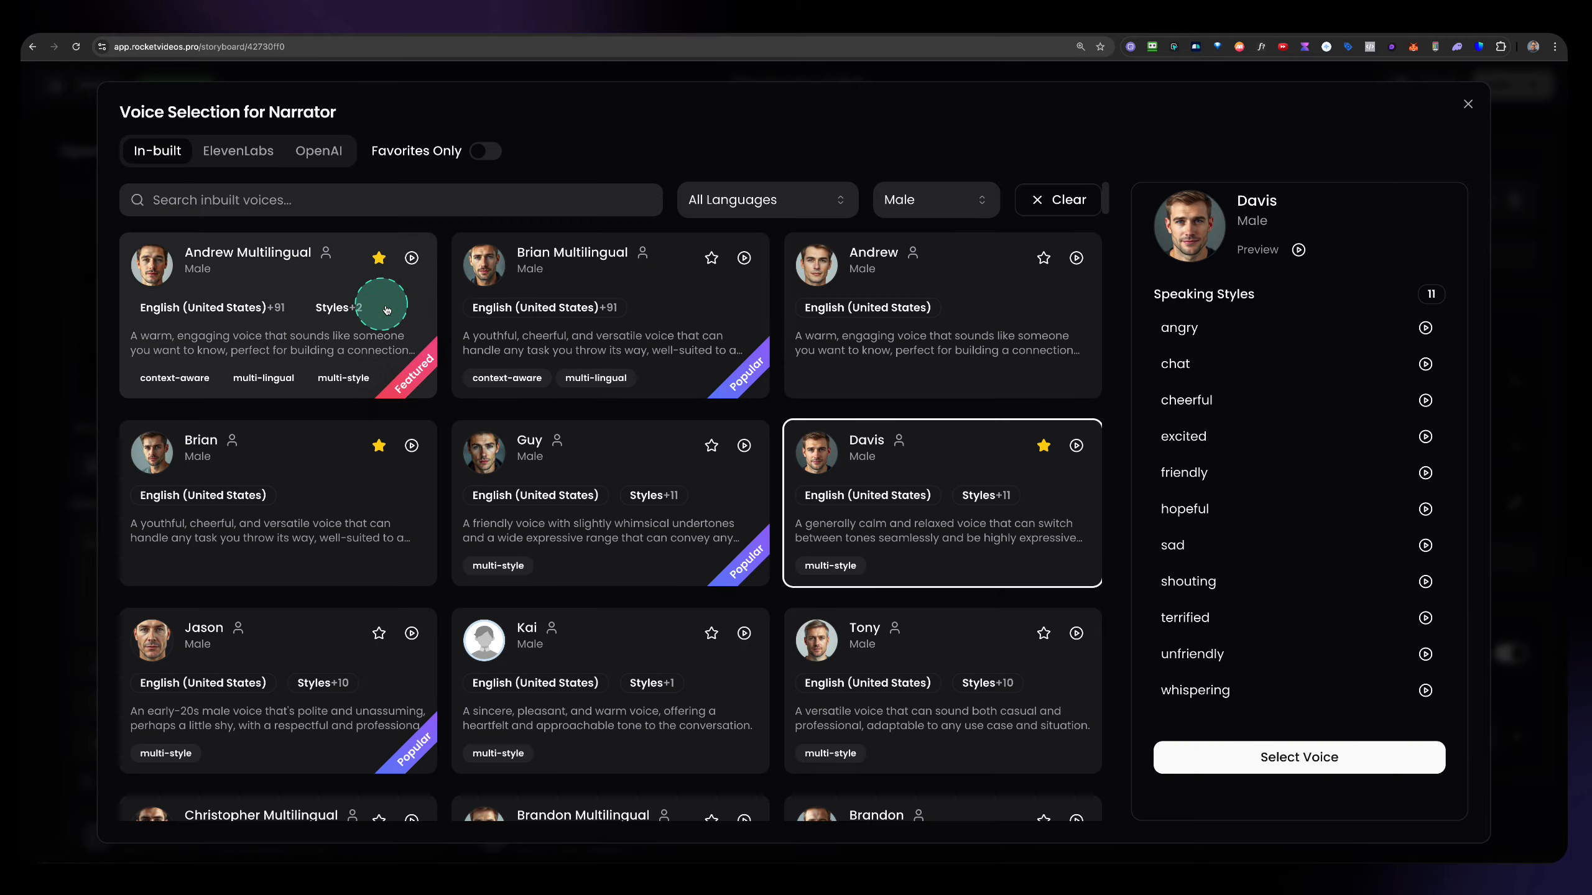
mouse_move(510, 309)
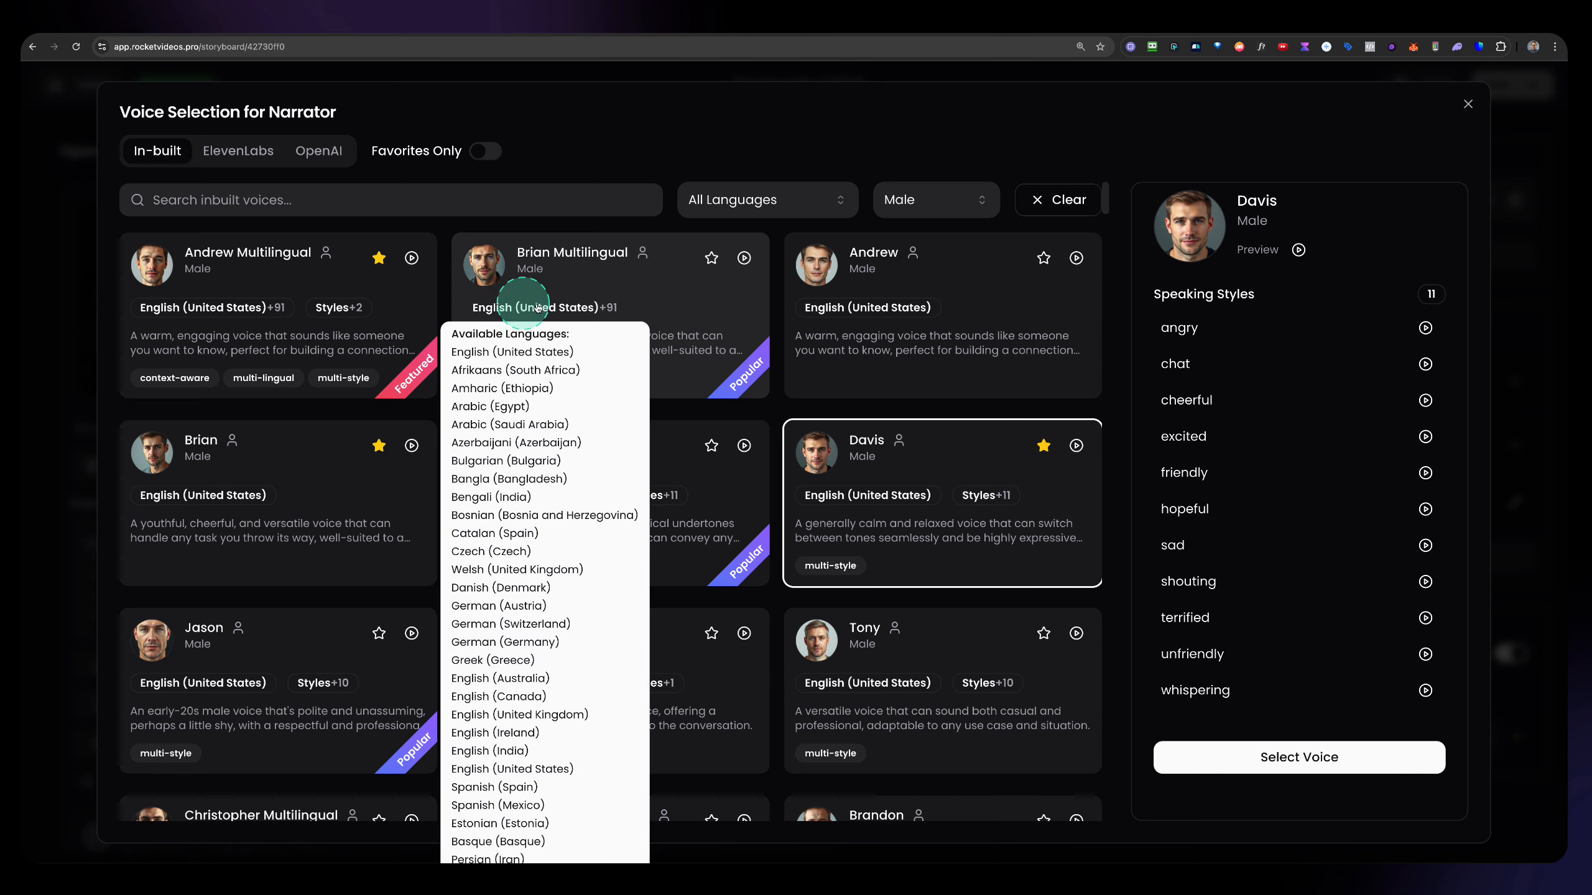
Assign the selected Davis voice to the Narrator and generate the storyboard's voiceover.
click(1244, 760)
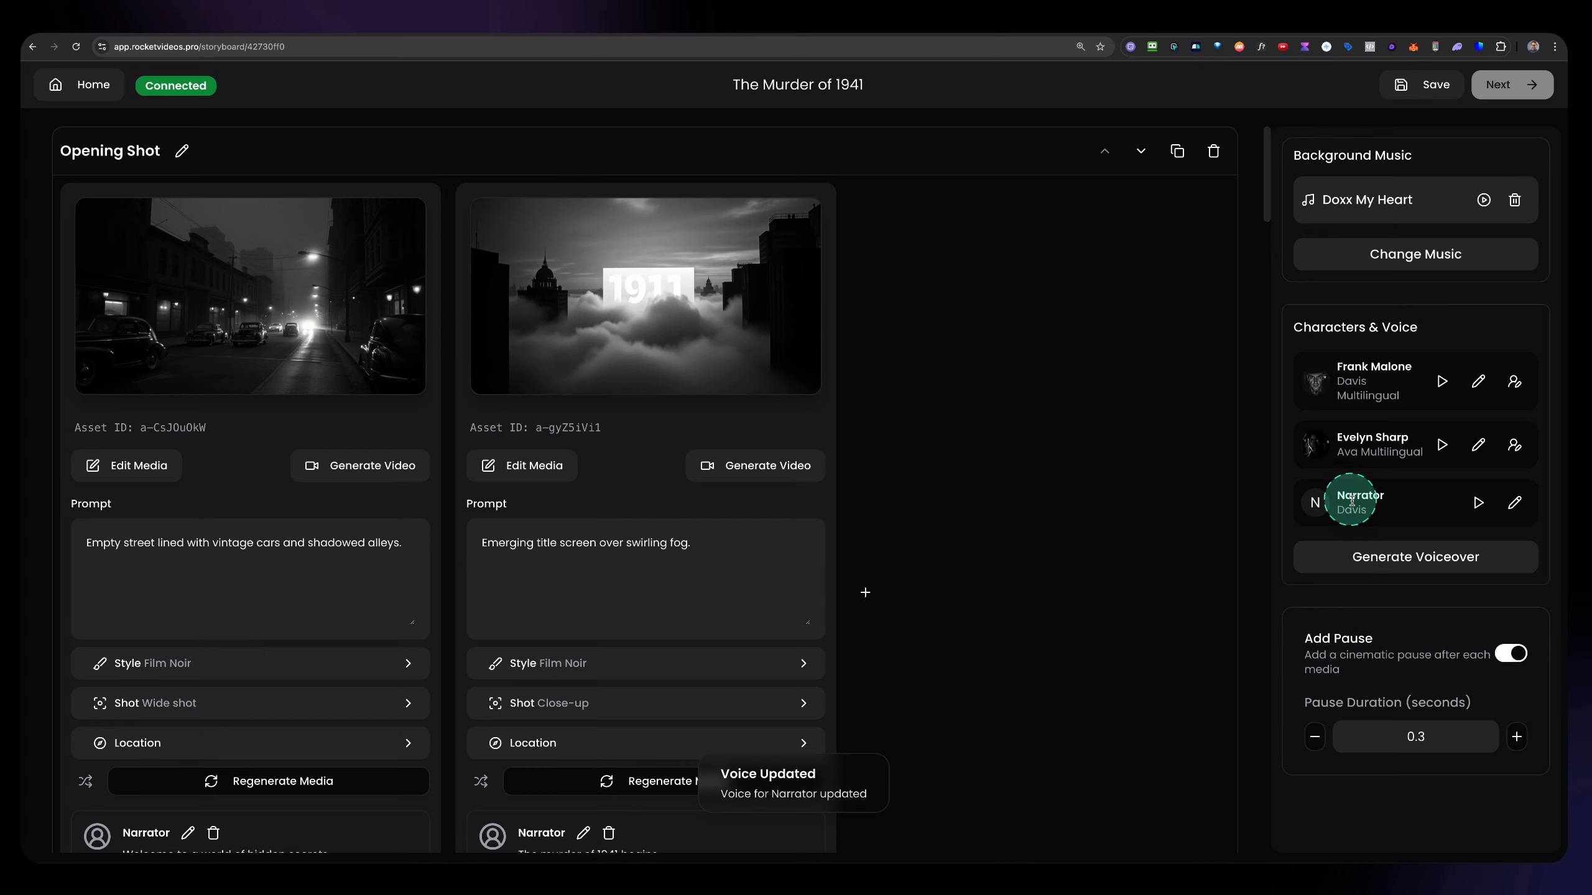
click(1409, 565)
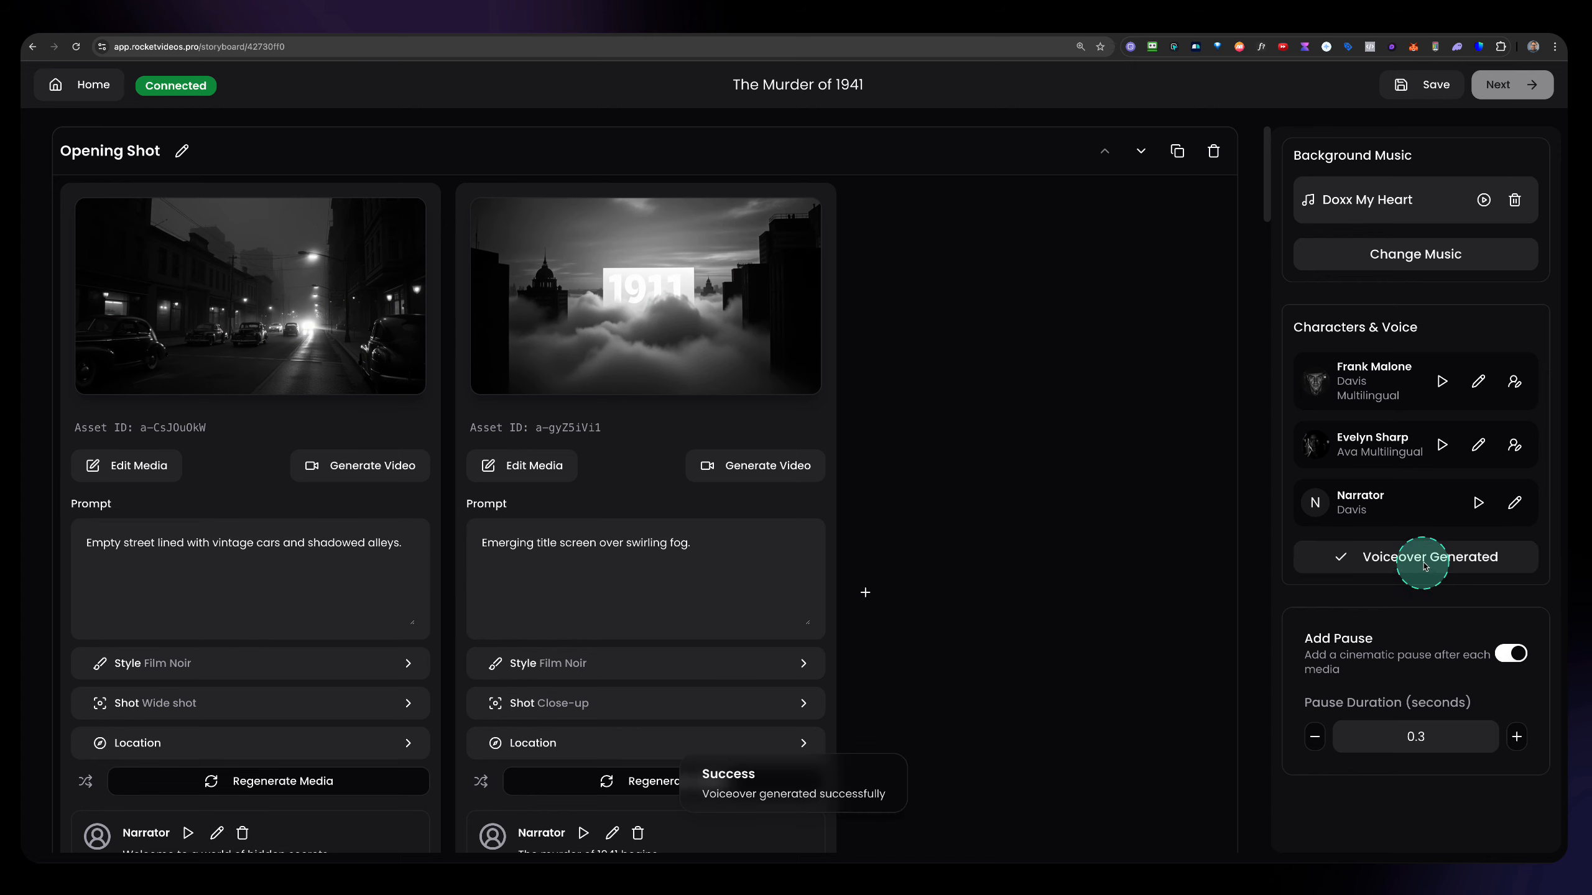
Listen to the Narrator's generated lines on both media of the Opening Shot scene.
scroll(403, 560, down, 4)
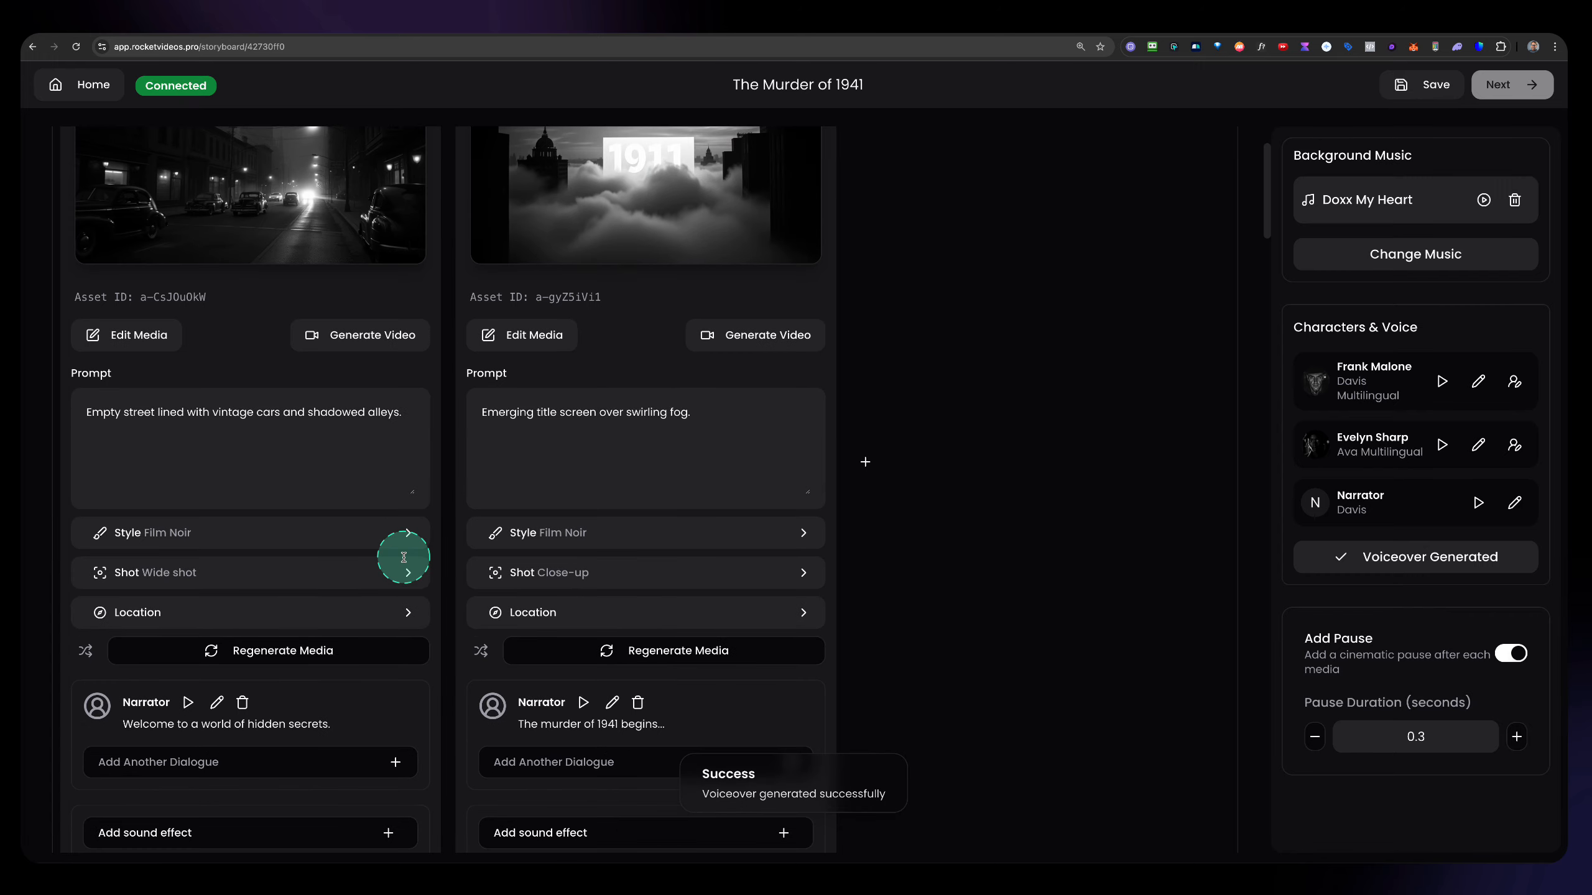
click(187, 610)
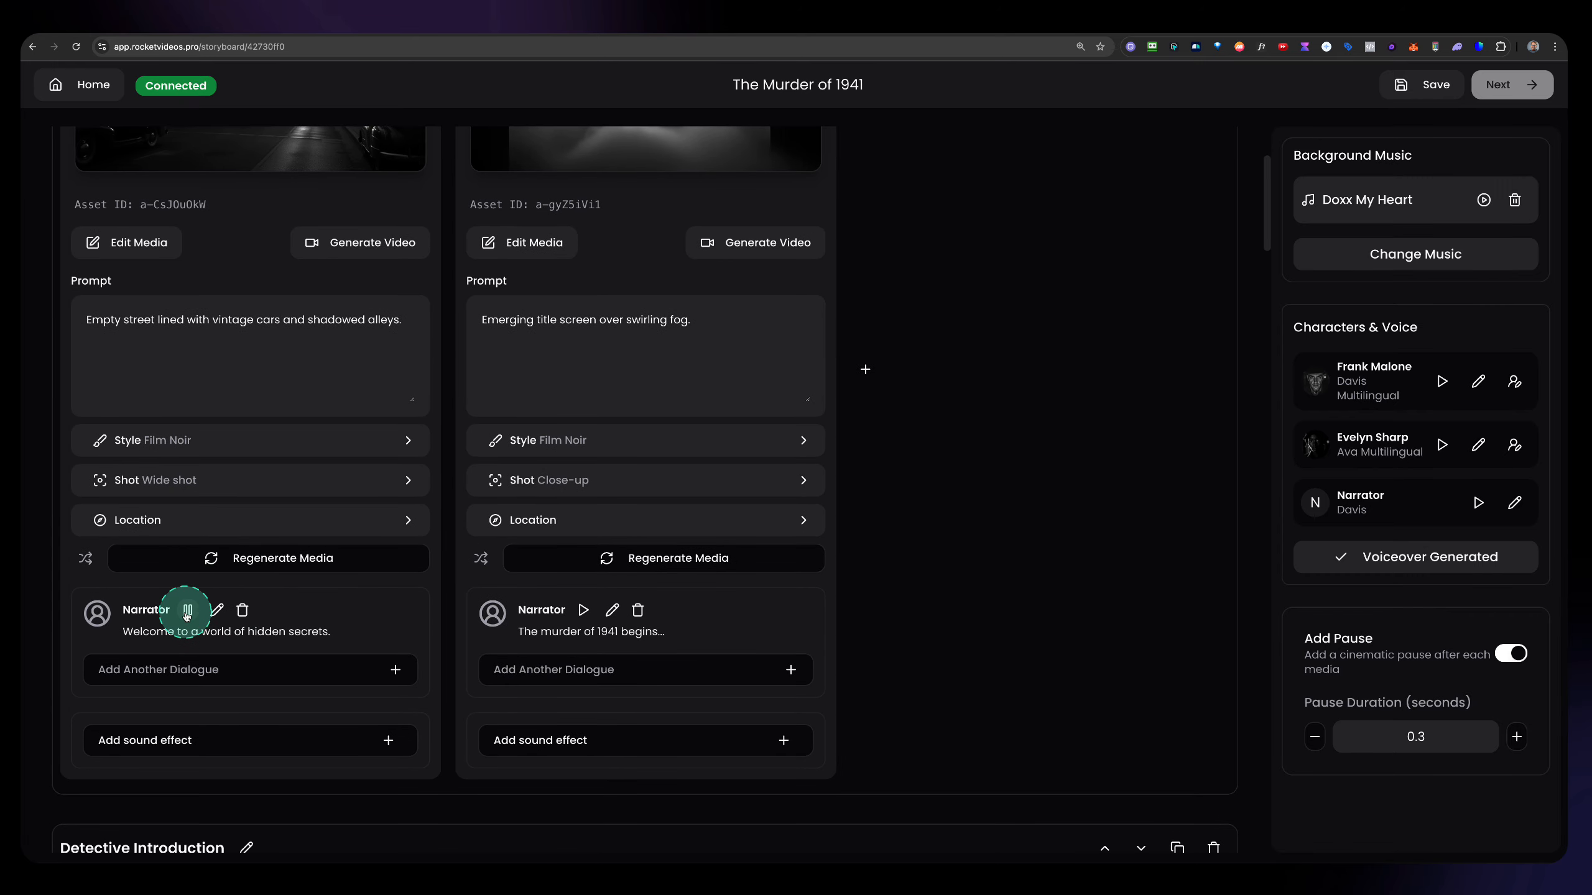
click(585, 614)
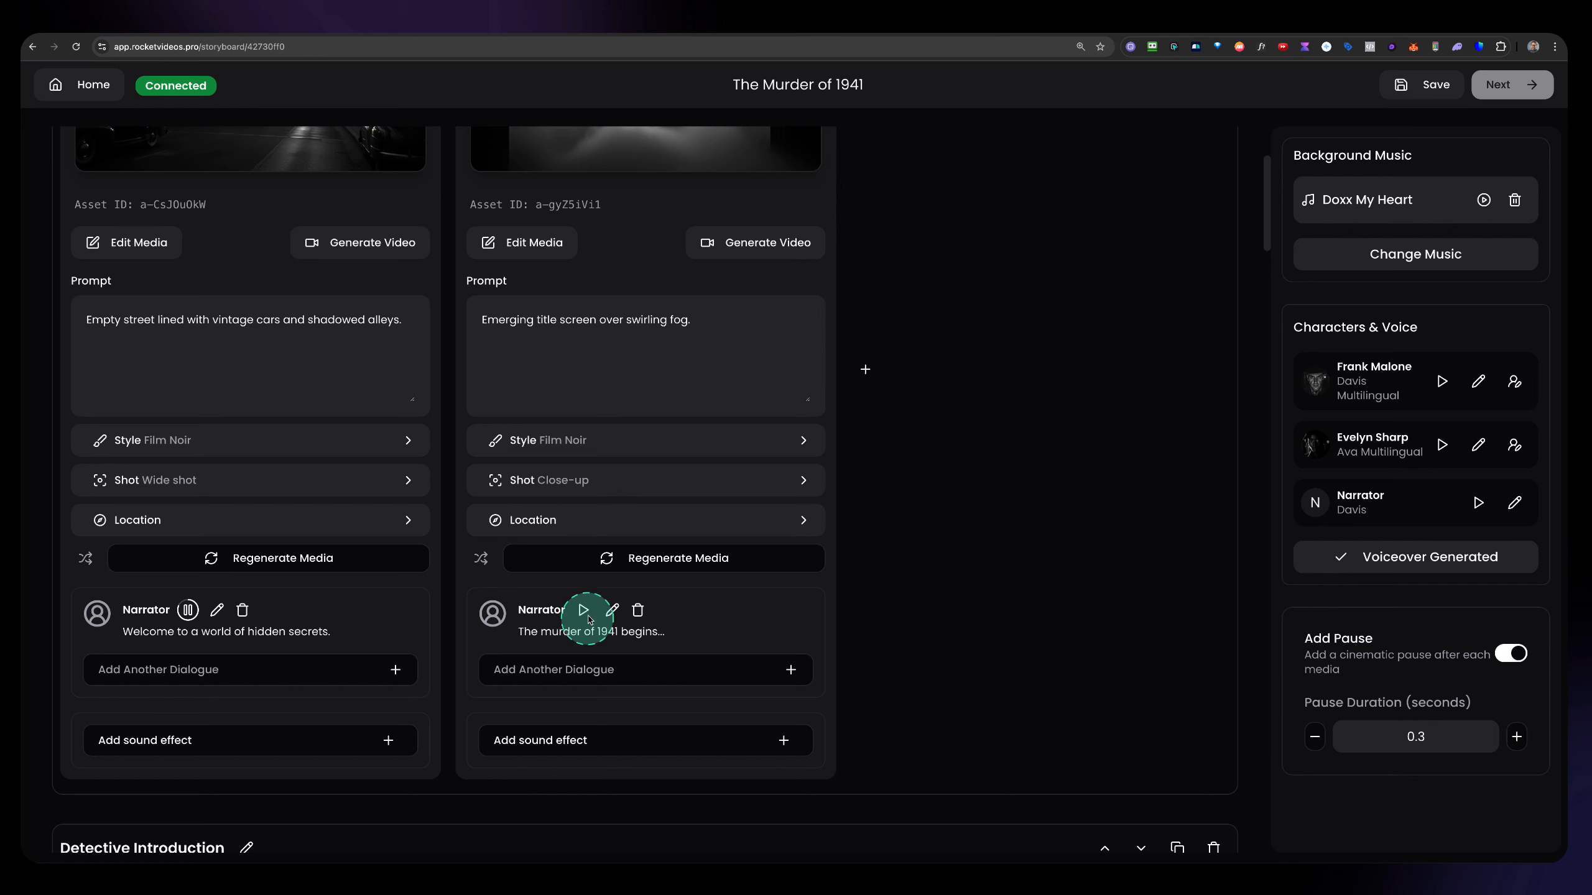
click(490, 677)
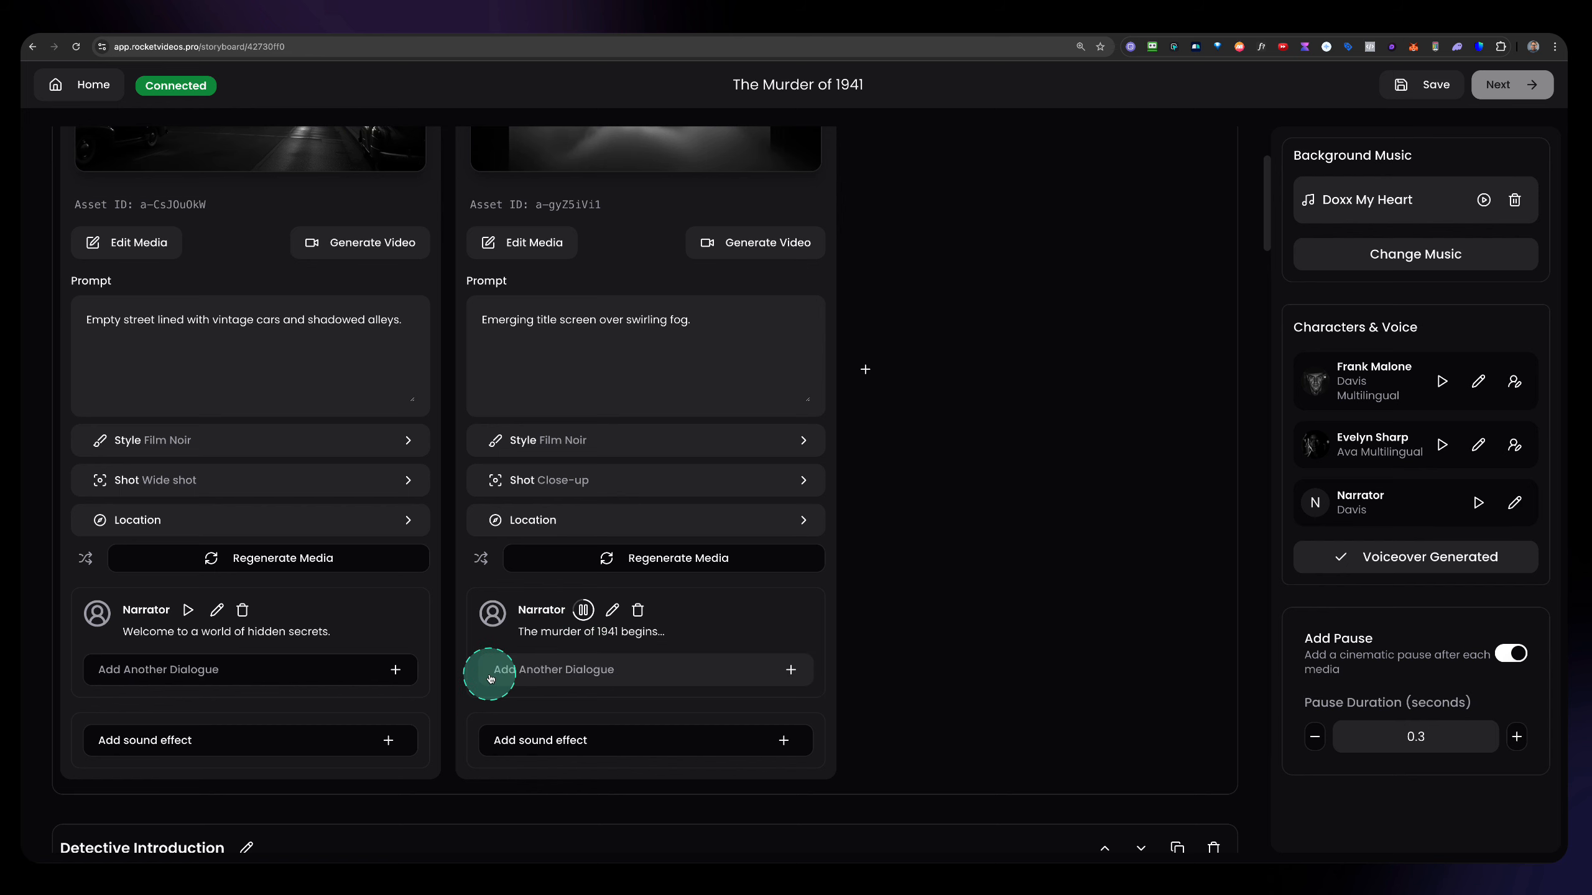
Listen to Frank Malone's and the Narrator's generated lines in the Detective Introduction scene.
scroll(430, 675, down, 9)
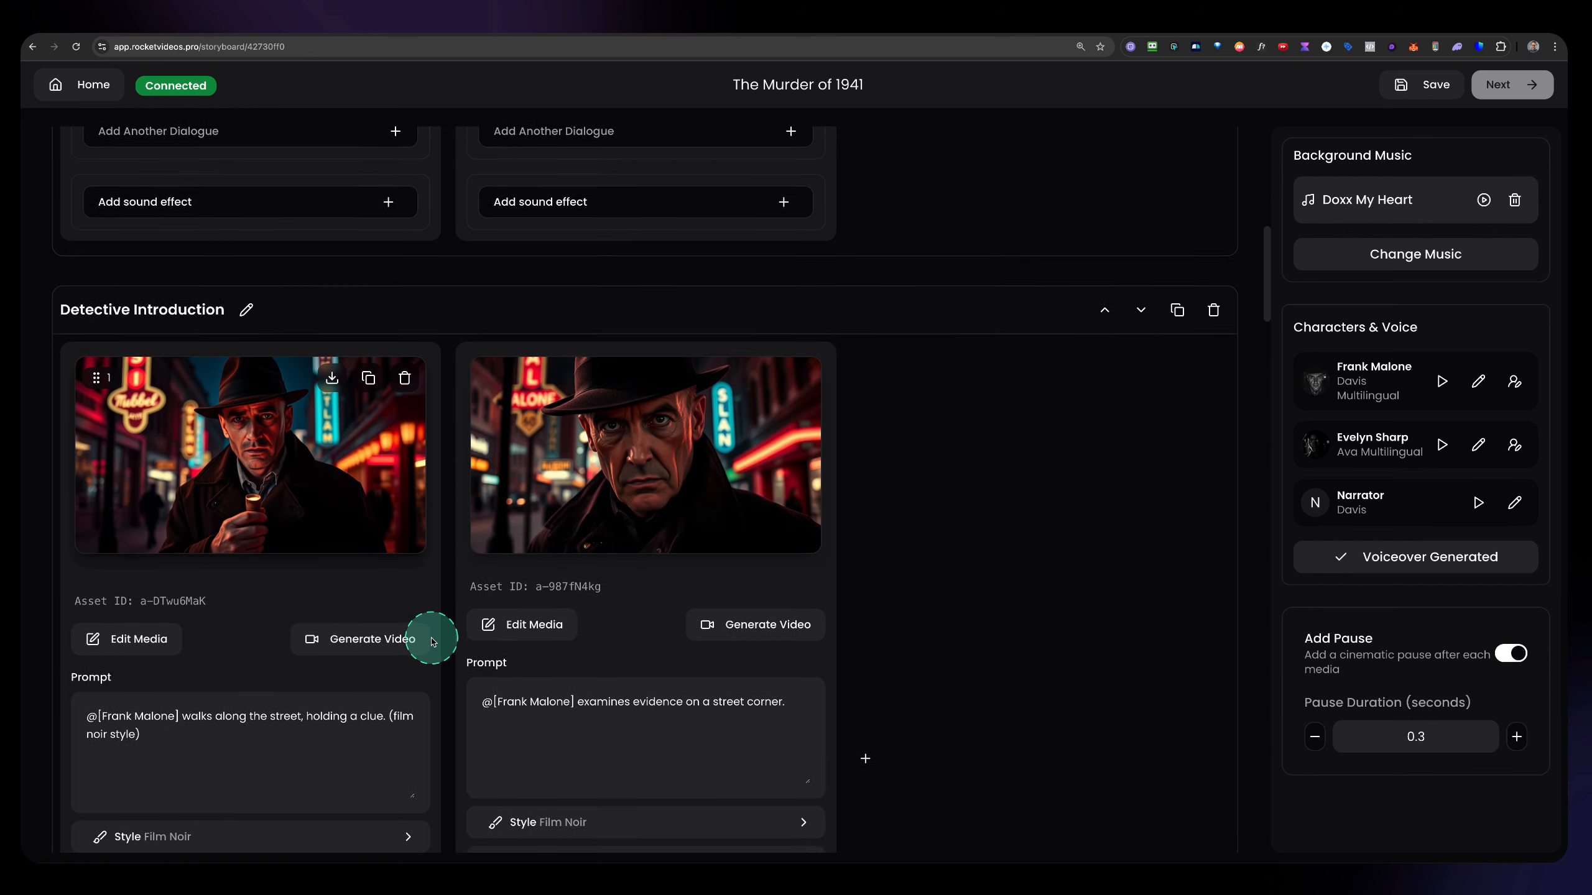
scroll(431, 641, down, 2)
scroll(238, 587, down, 3)
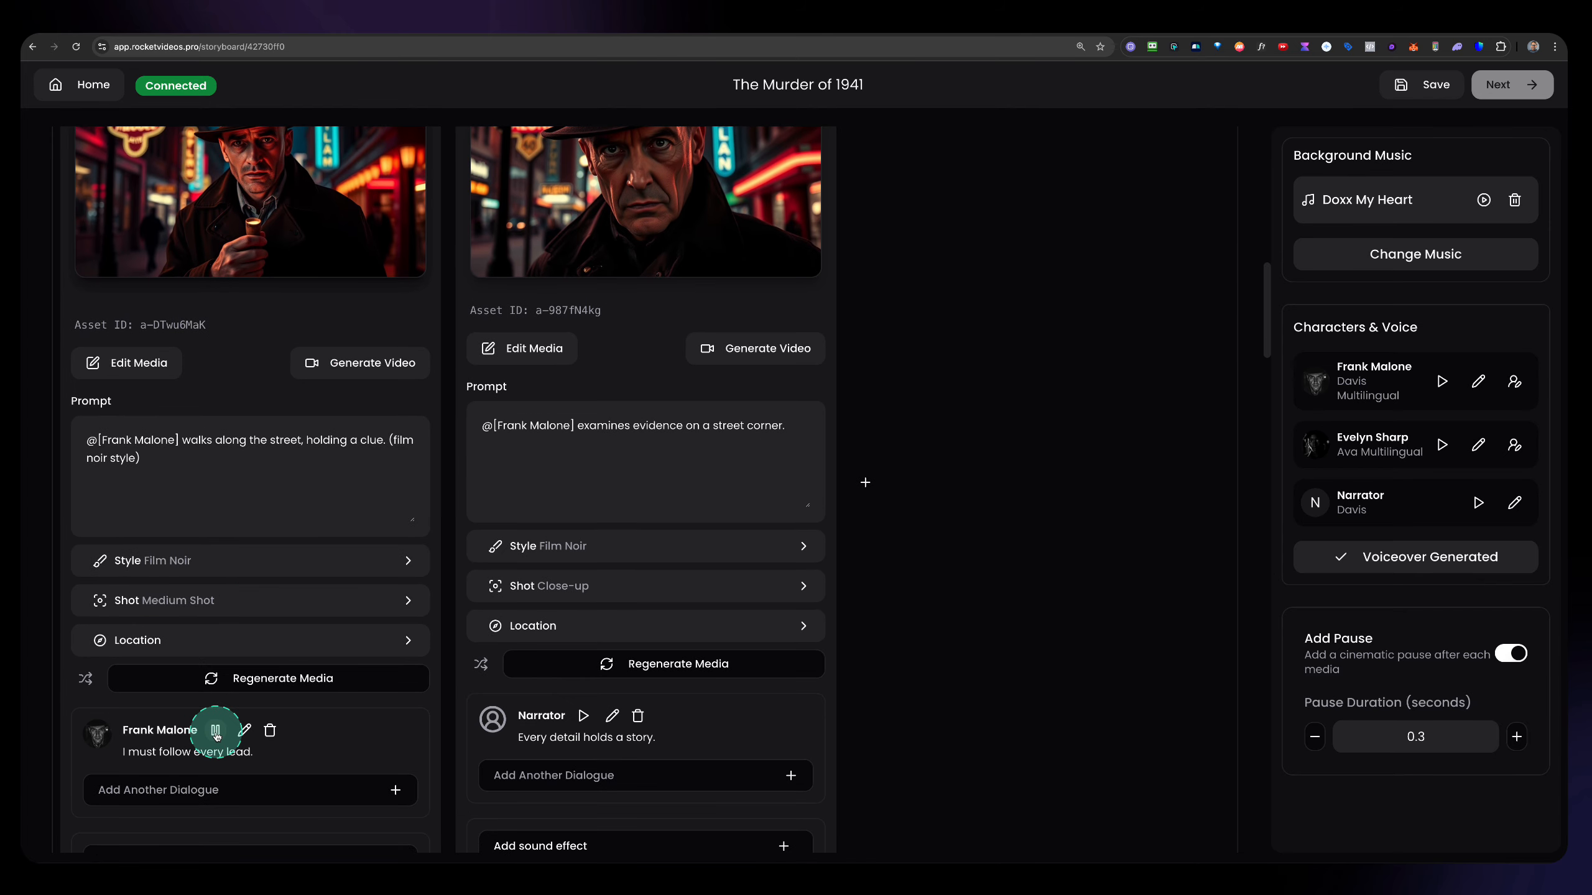
click(583, 723)
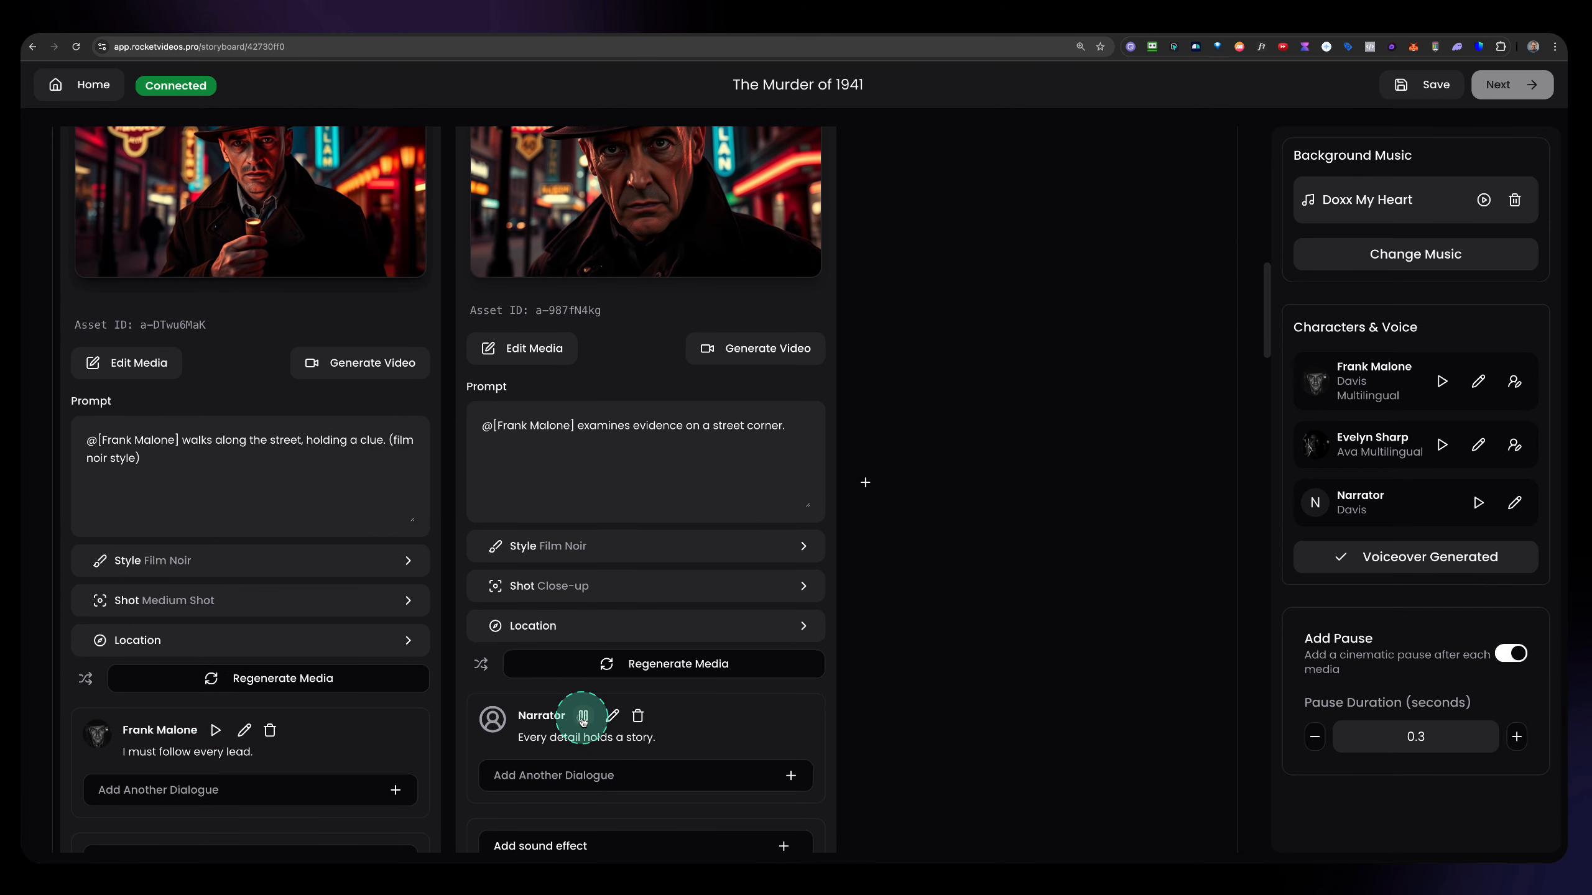
Listen to Evelyn Sharp's generated line "There are whispers of betrayal." in the Interviews and Suspense scene.
scroll(513, 715, down, 12)
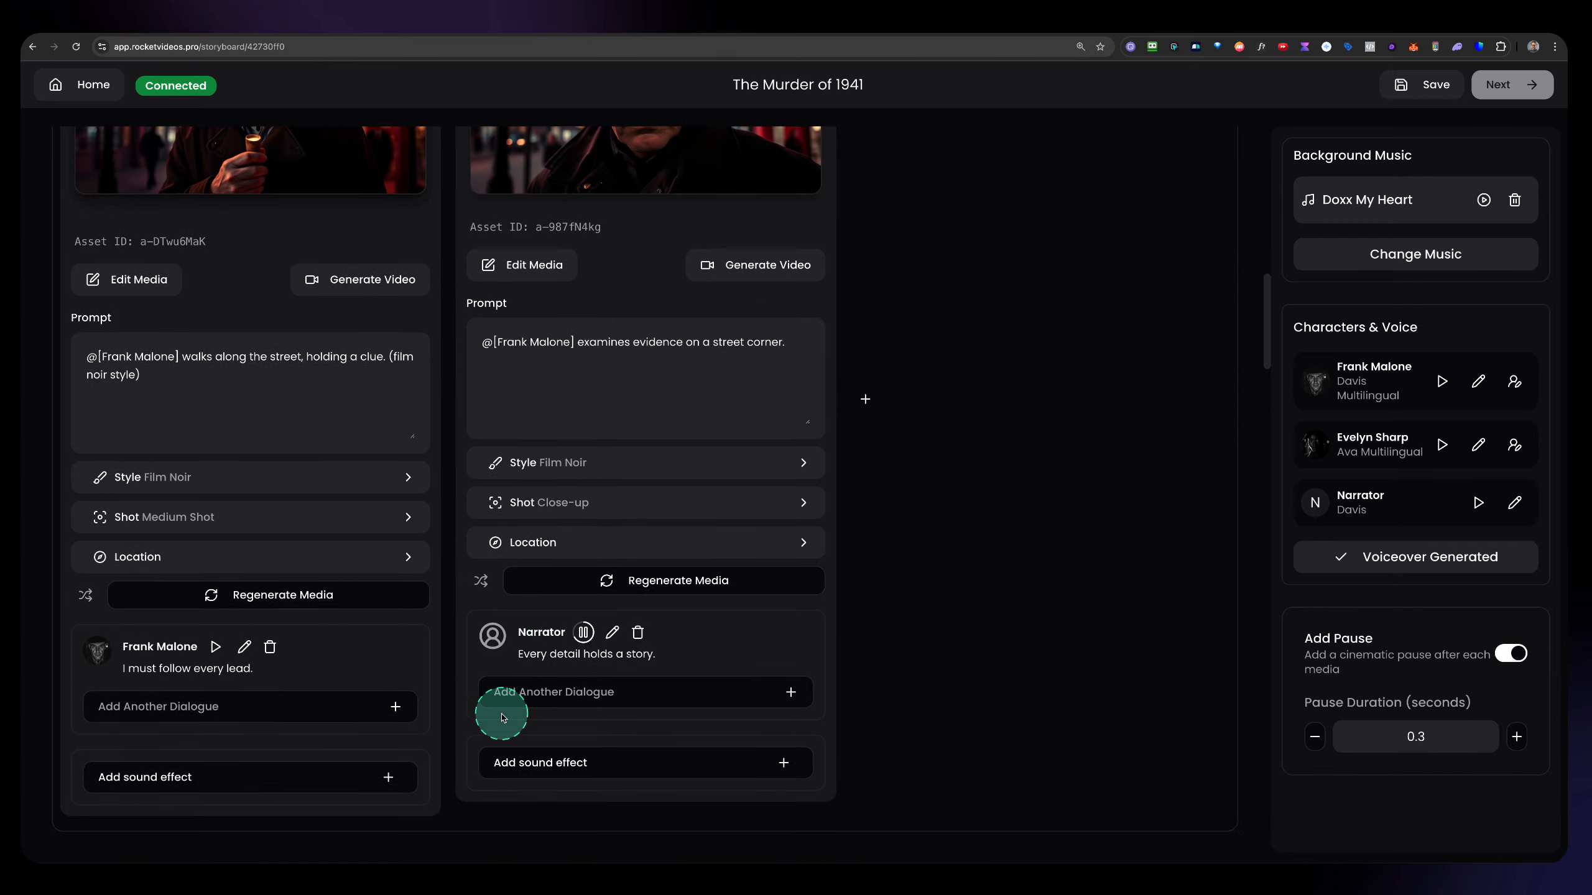
scroll(451, 633, down, 15)
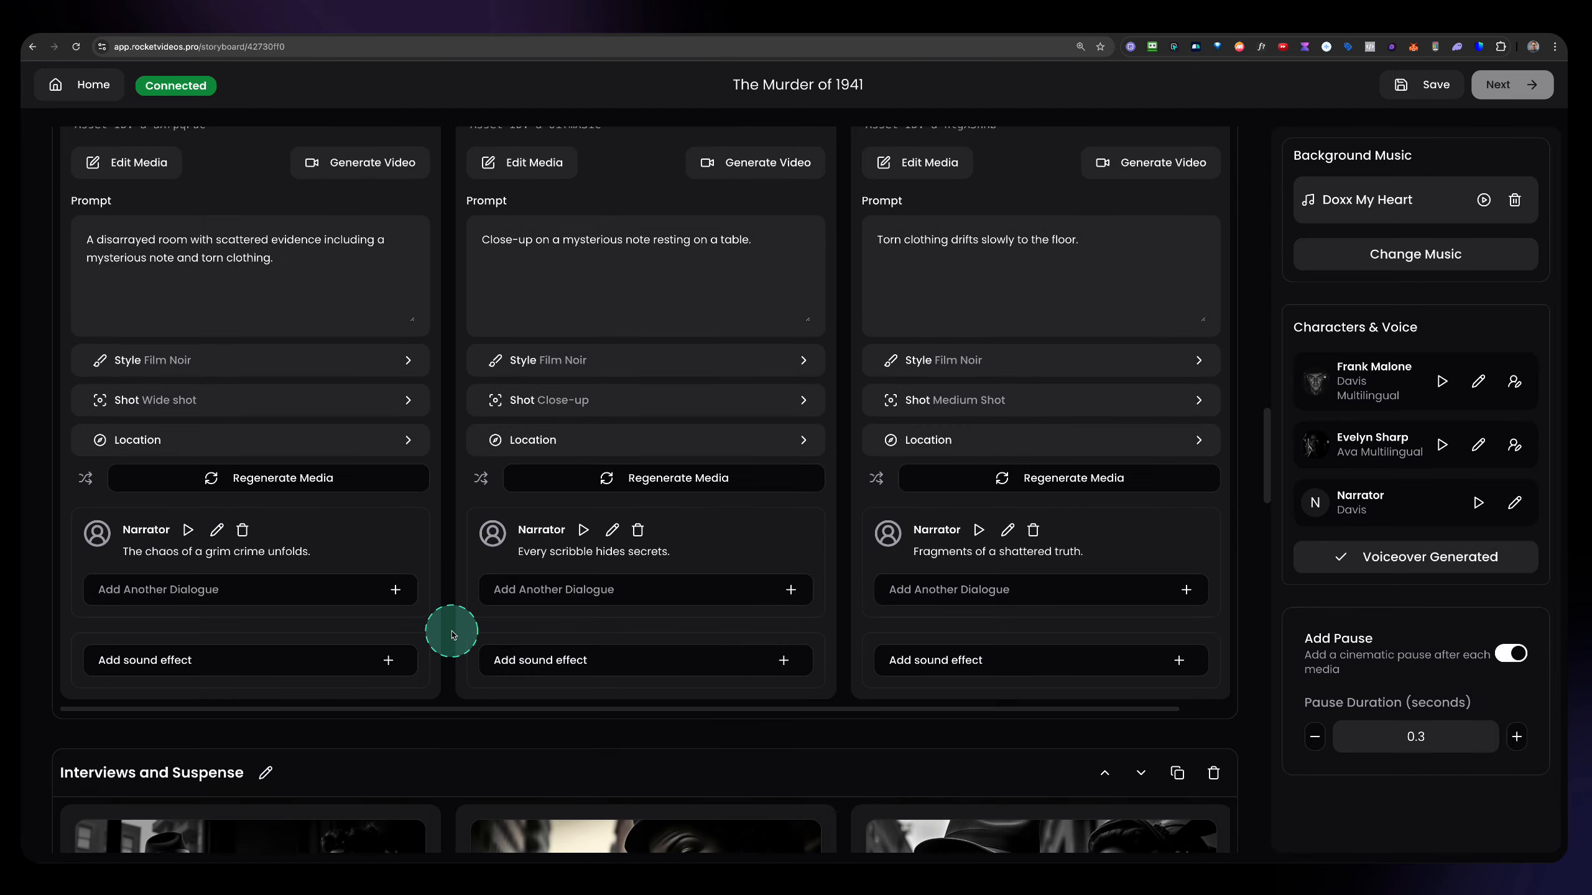
scroll(453, 606, down, 5)
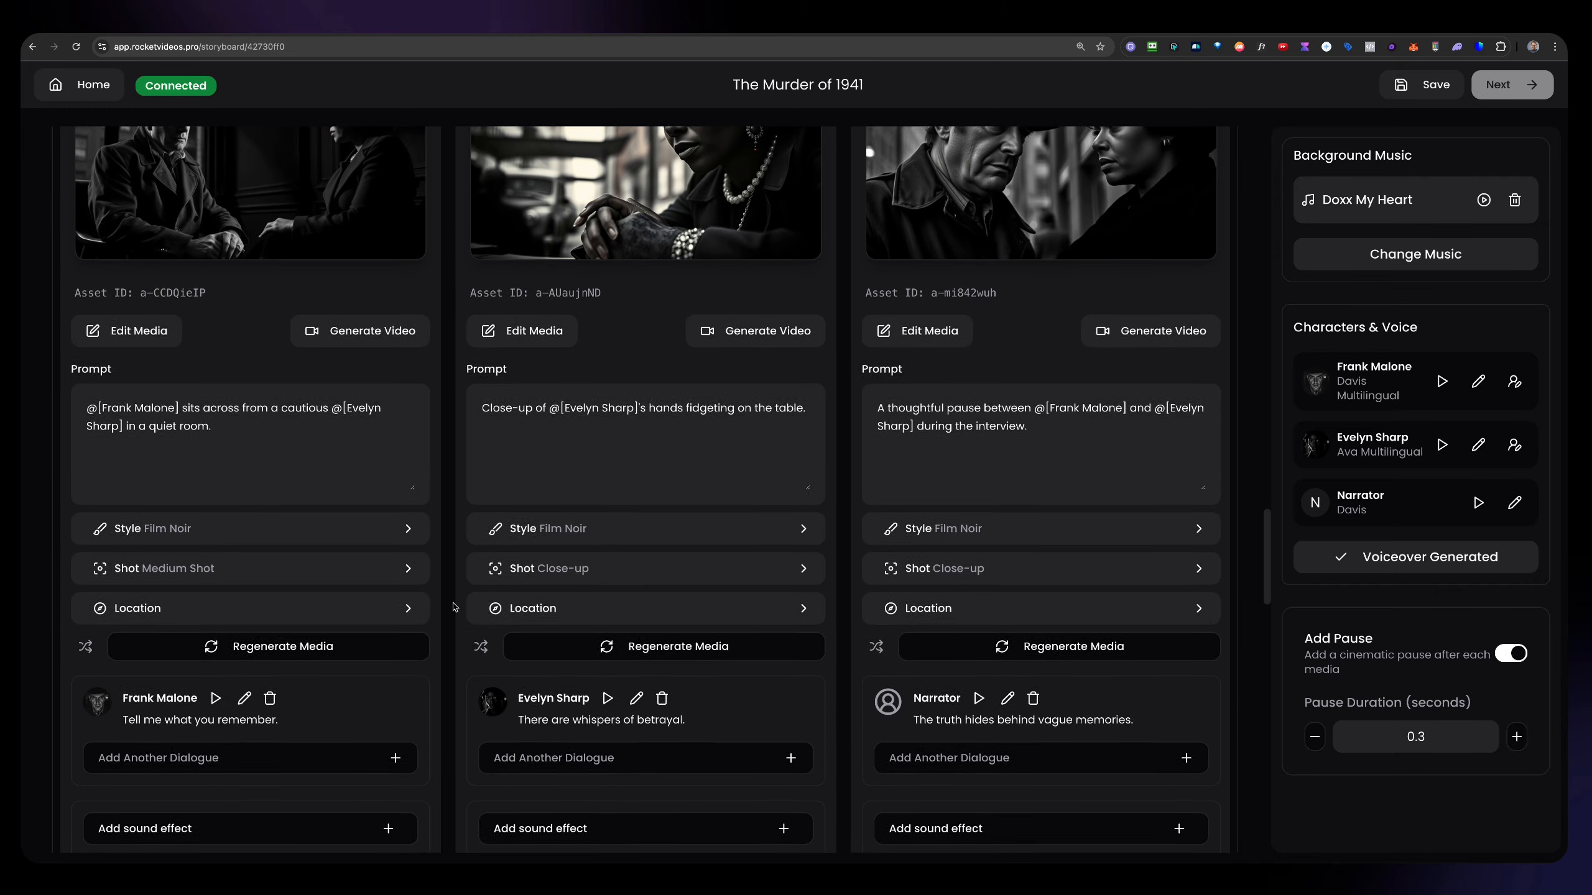
scroll(454, 607, down, 1)
click(488, 658)
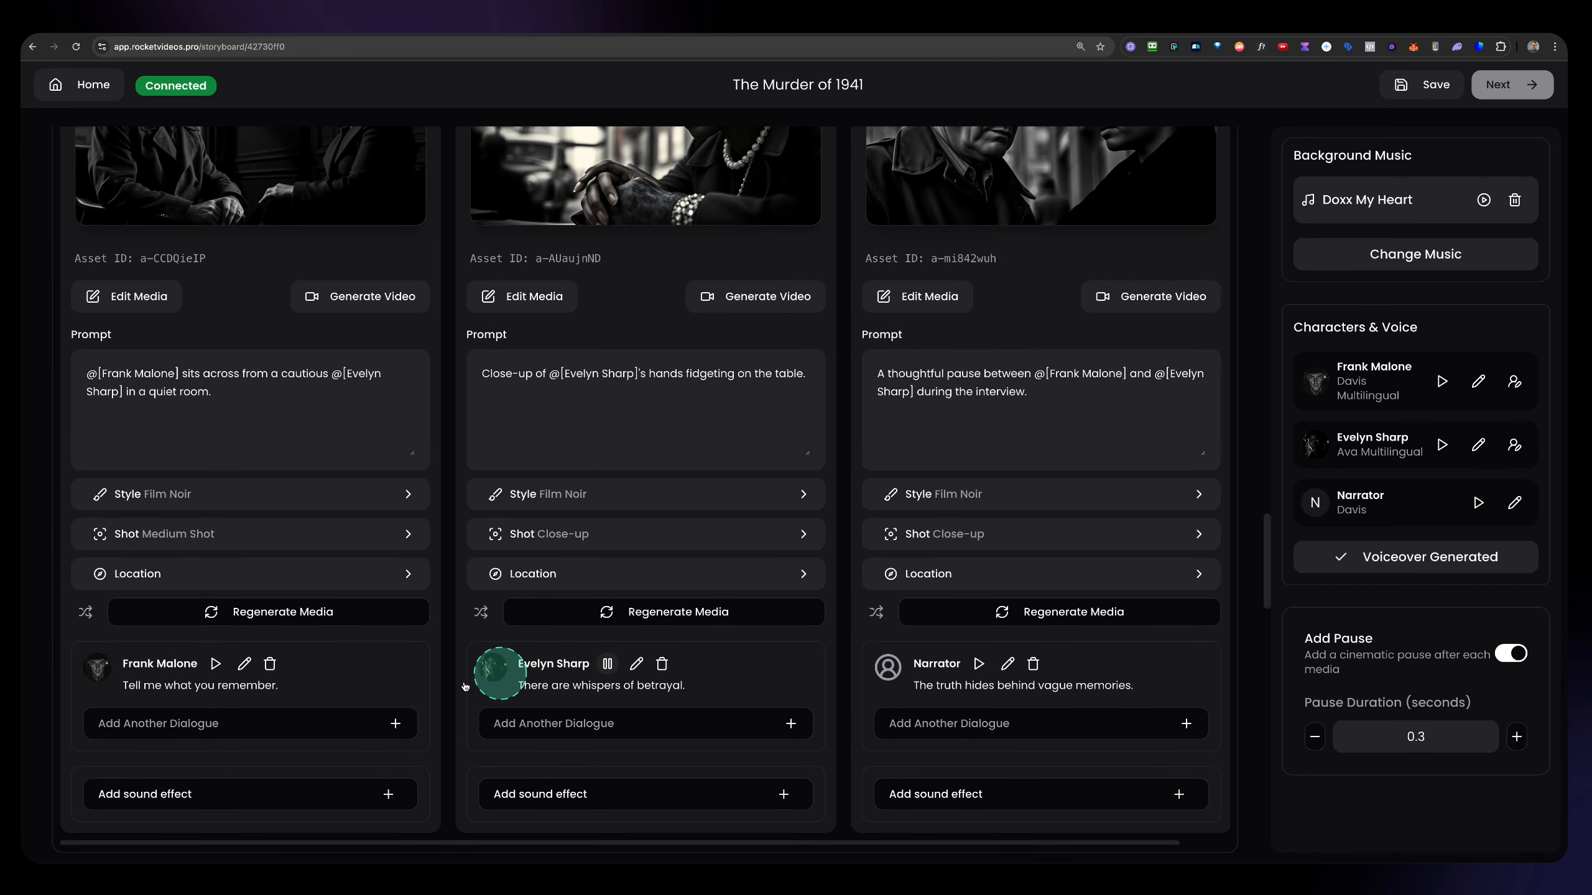
click(704, 737)
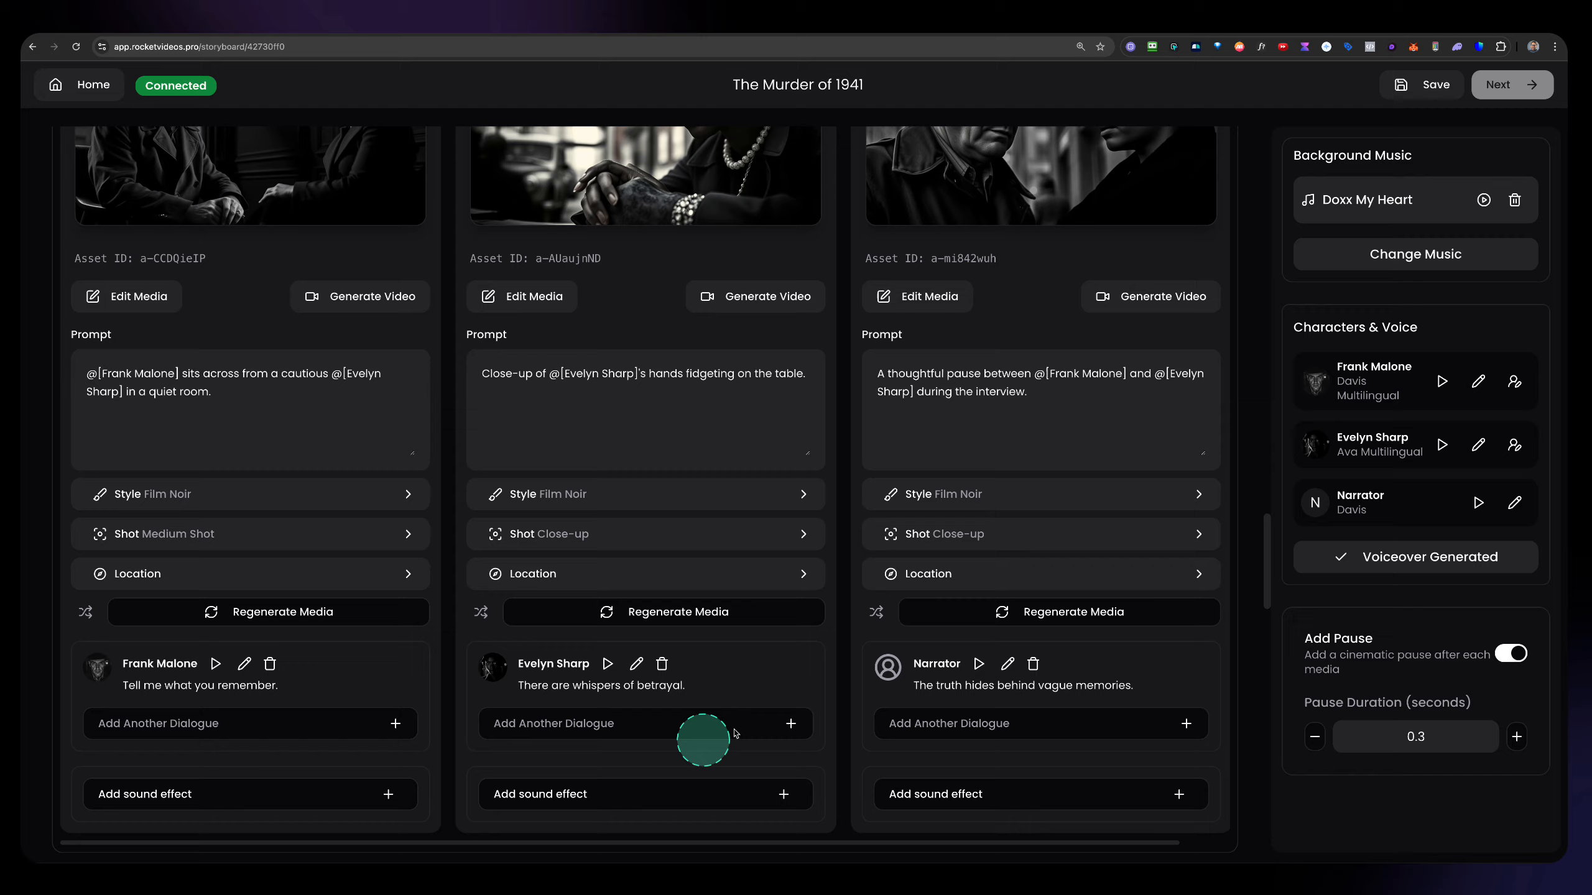
Save the storyboard campaign and proceed to the video editor.
scroll(690, 527, down, 12)
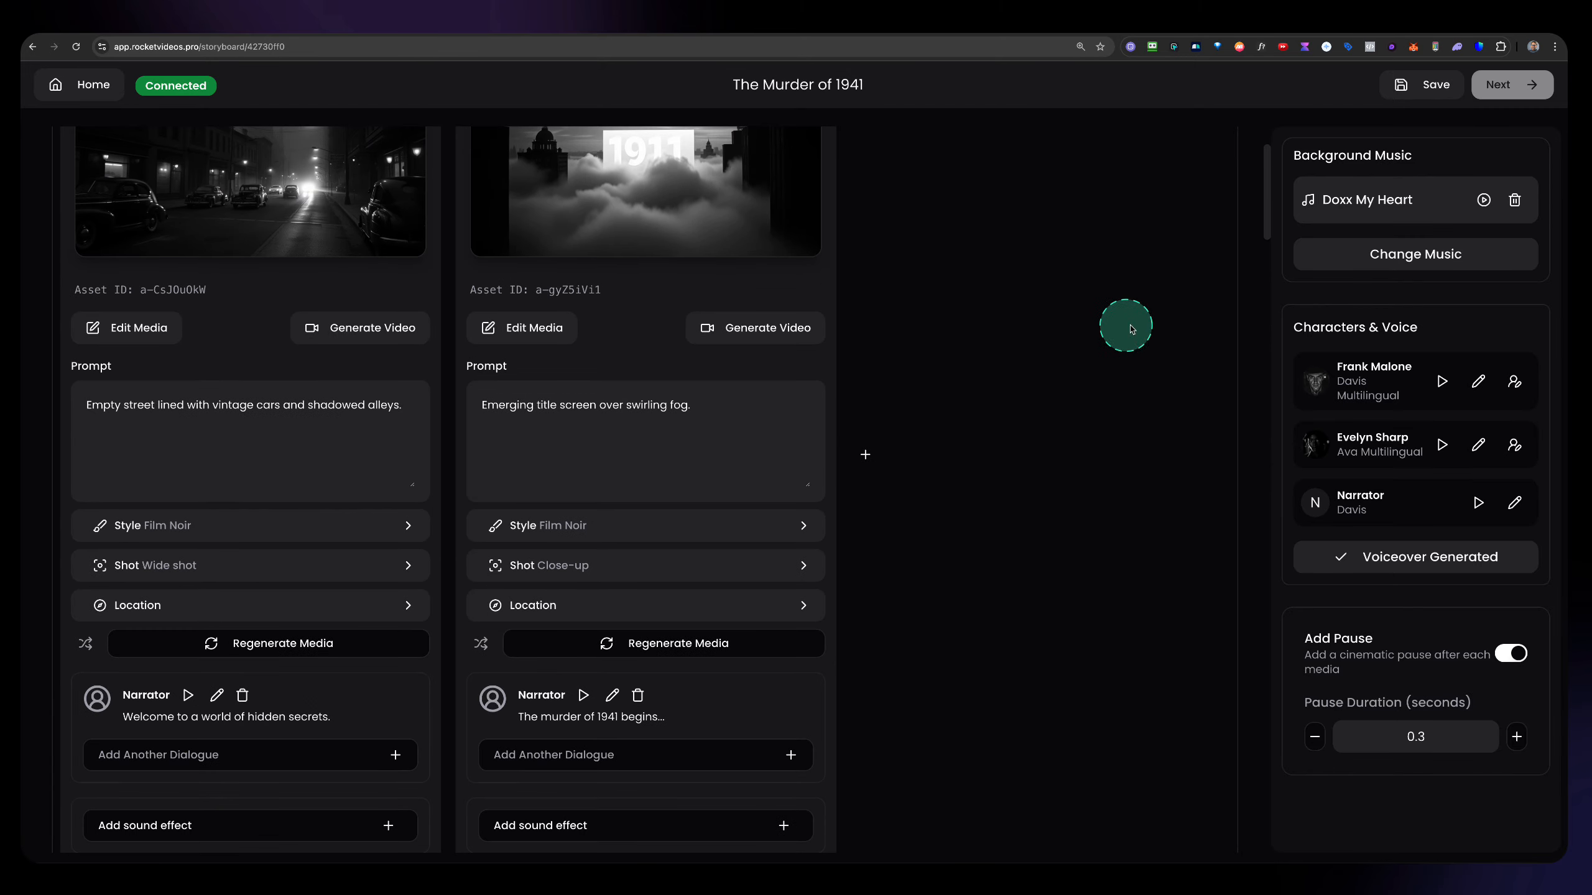
click(1417, 86)
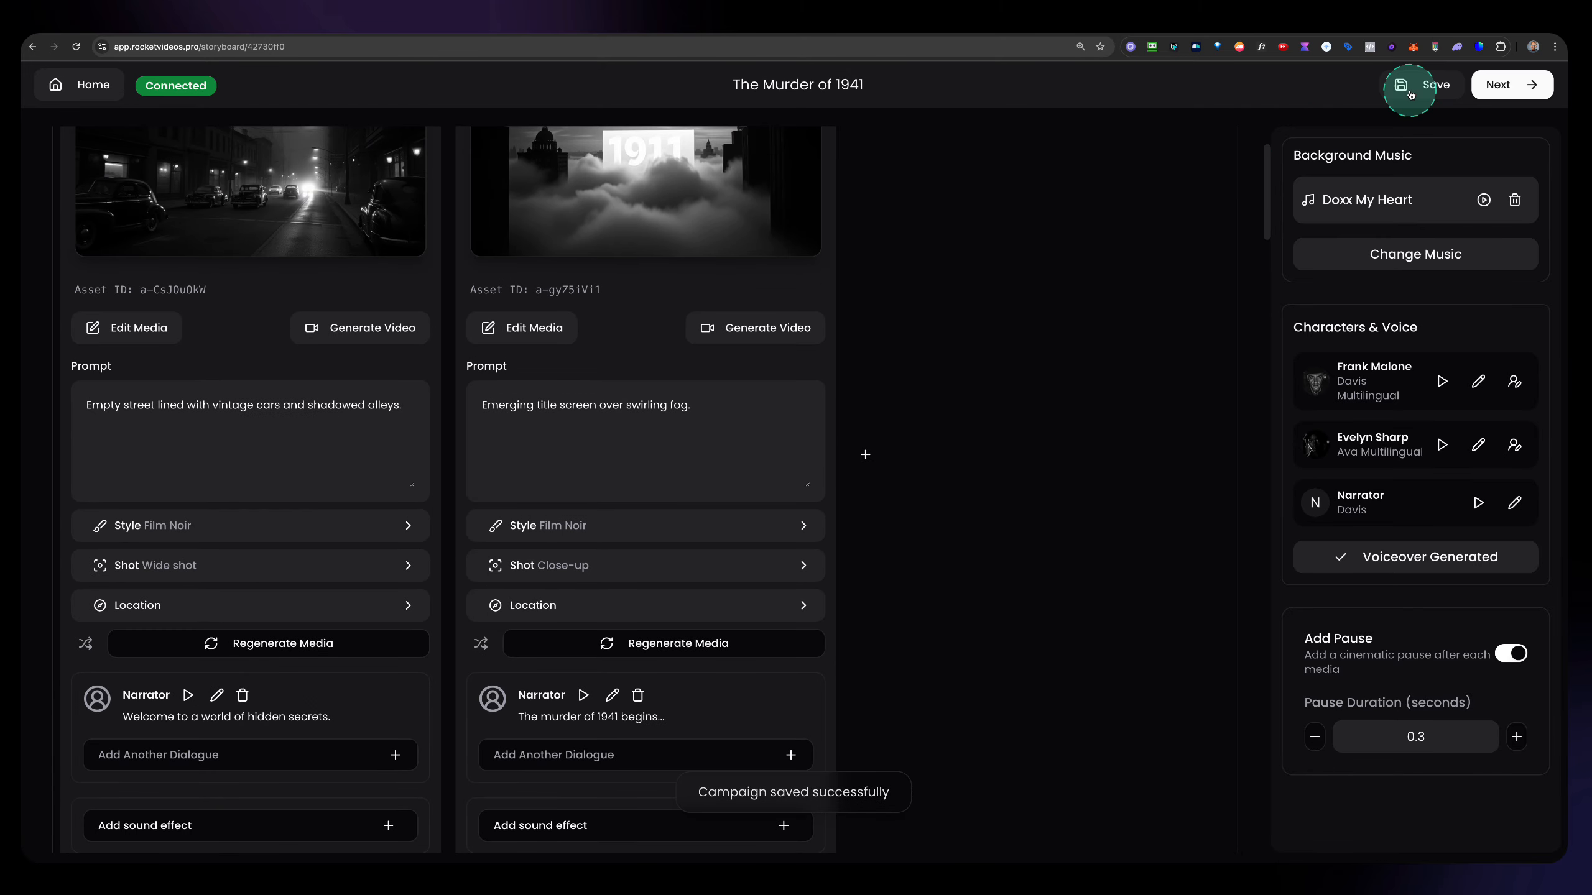
click(1533, 89)
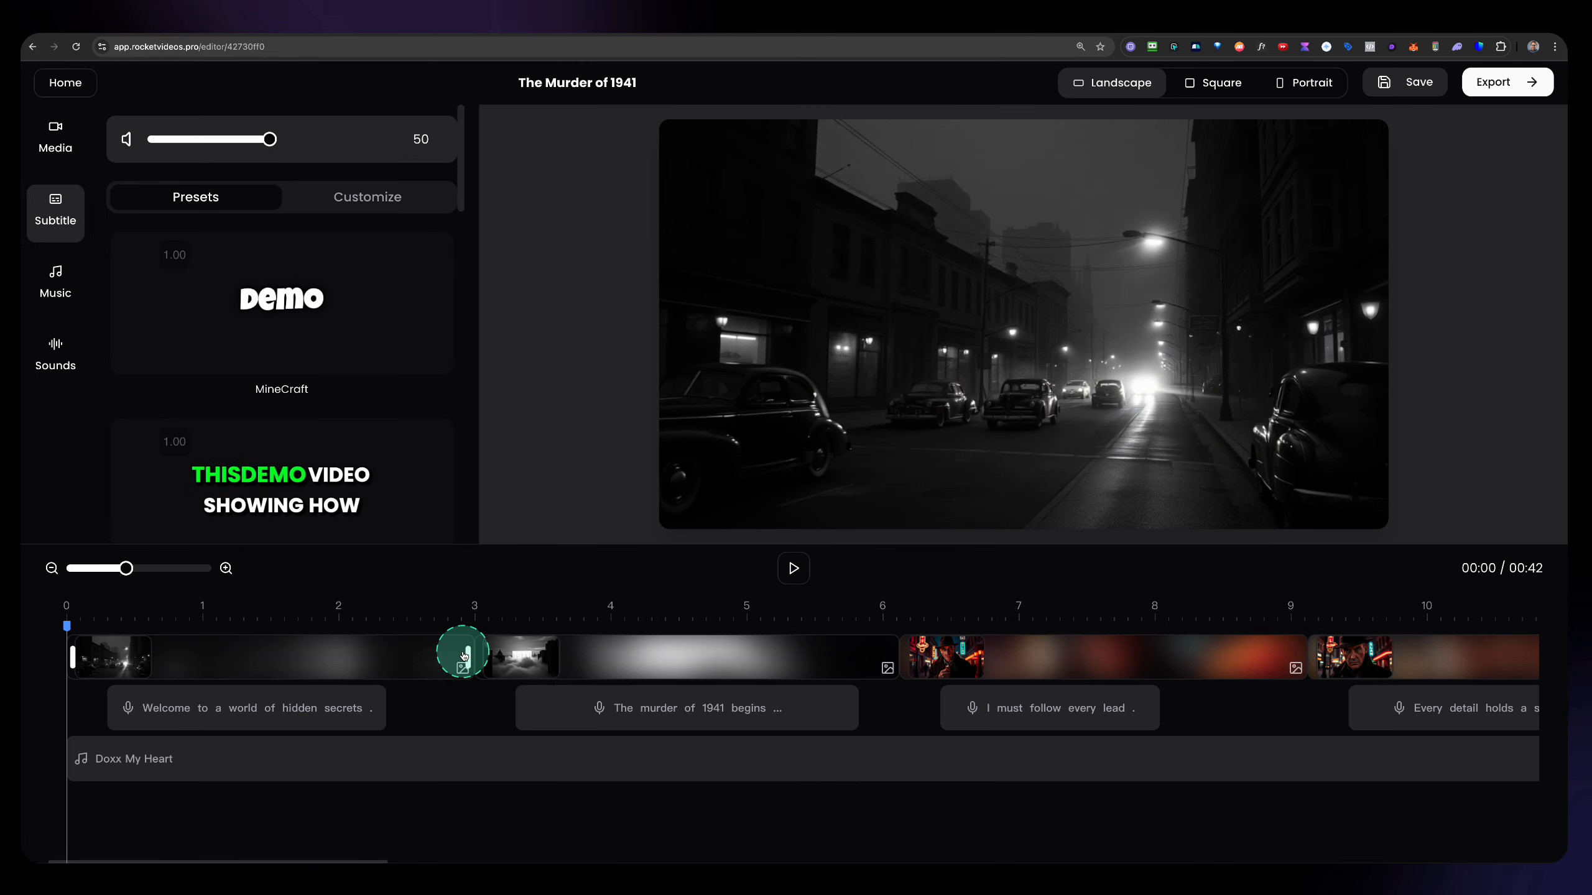
Preview the video from the start of the timeline and pause playback at about 11 seconds.
click(792, 570)
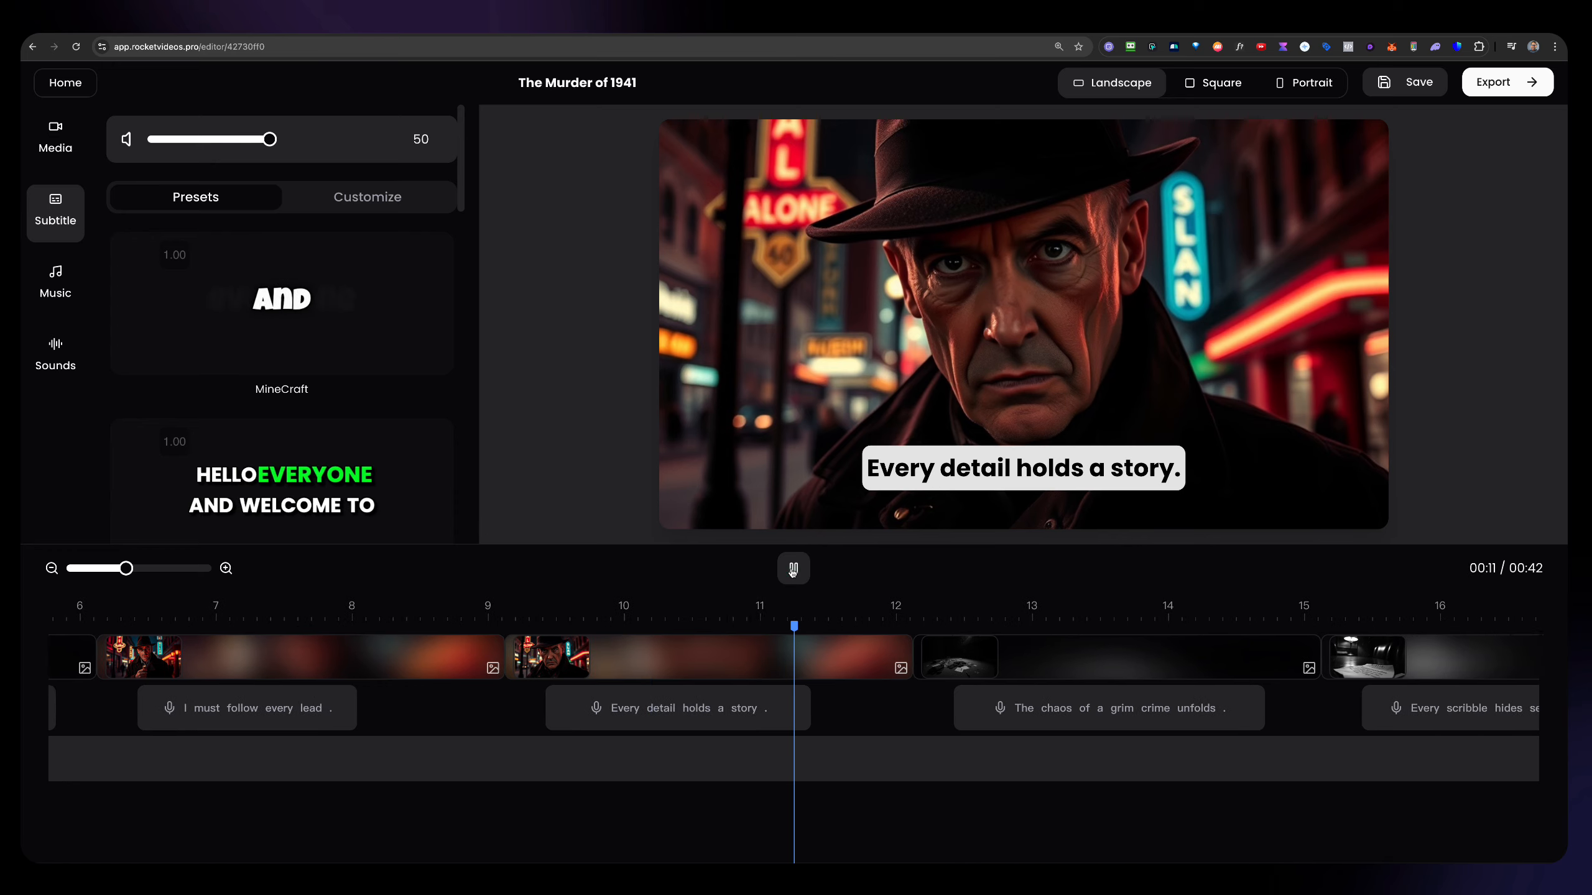
click(793, 569)
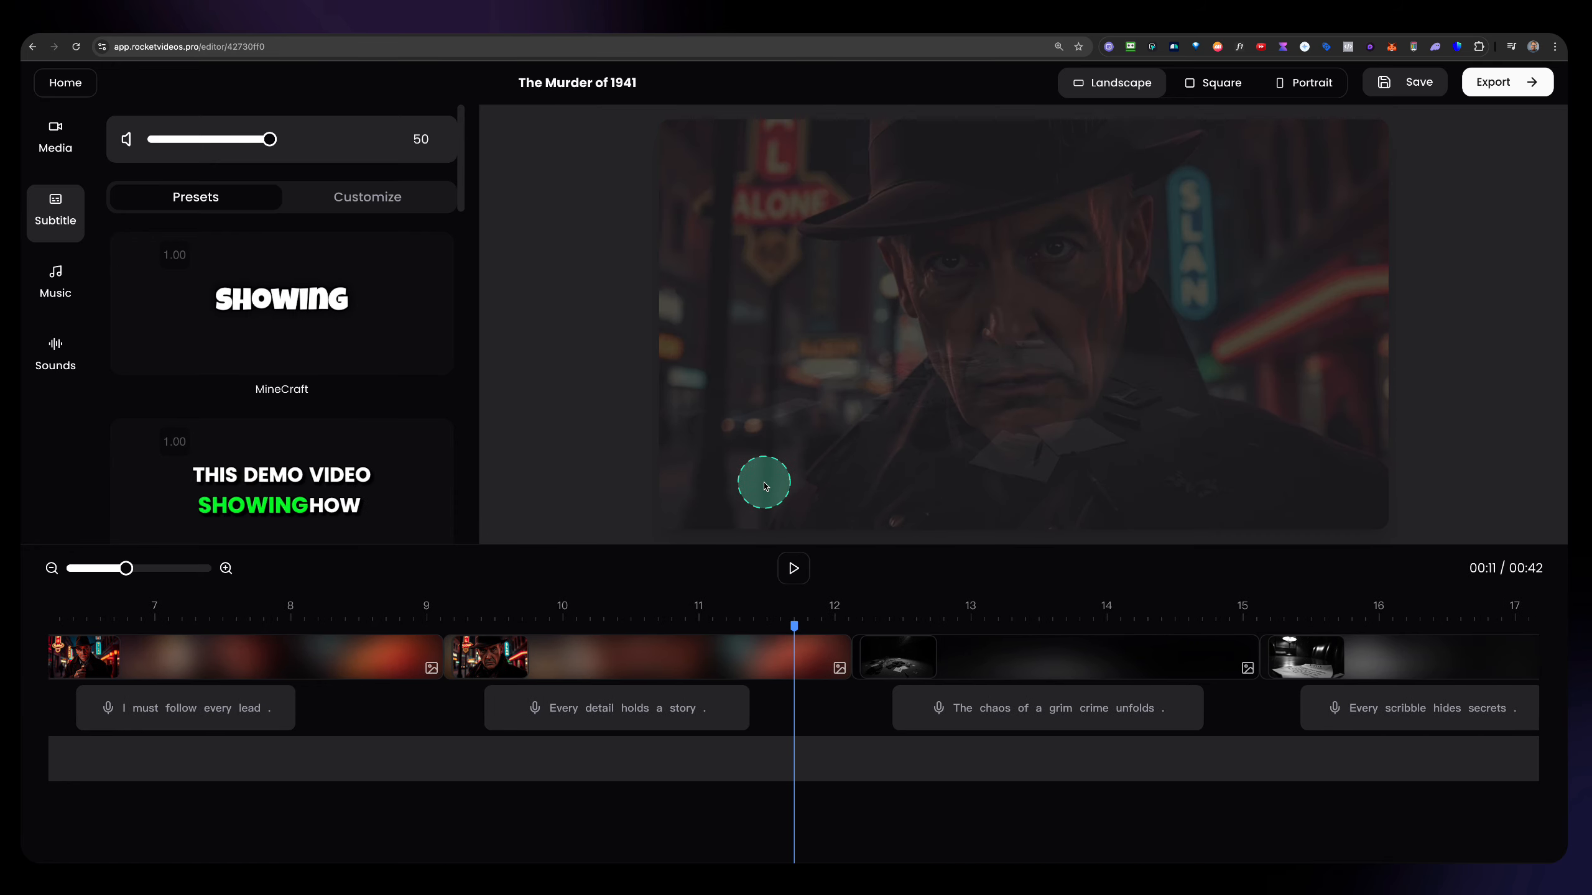